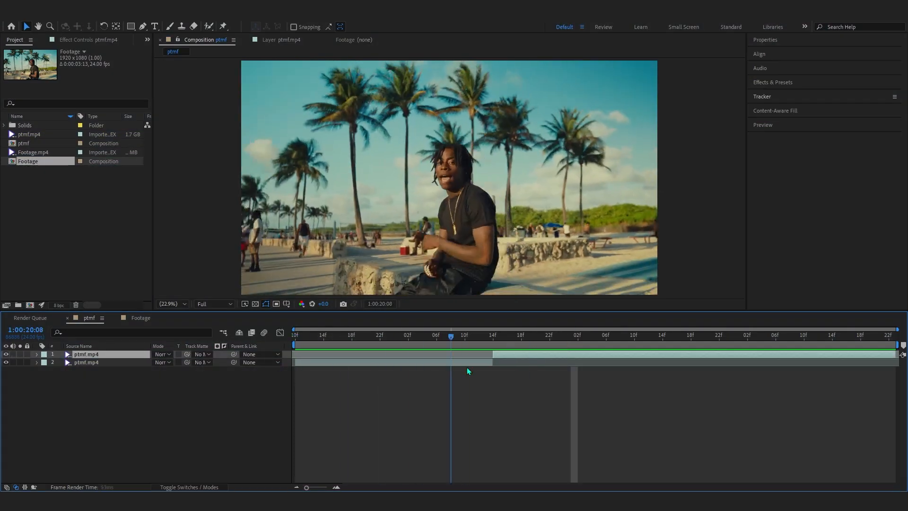
left_click_drag(467, 367, 500, 371)
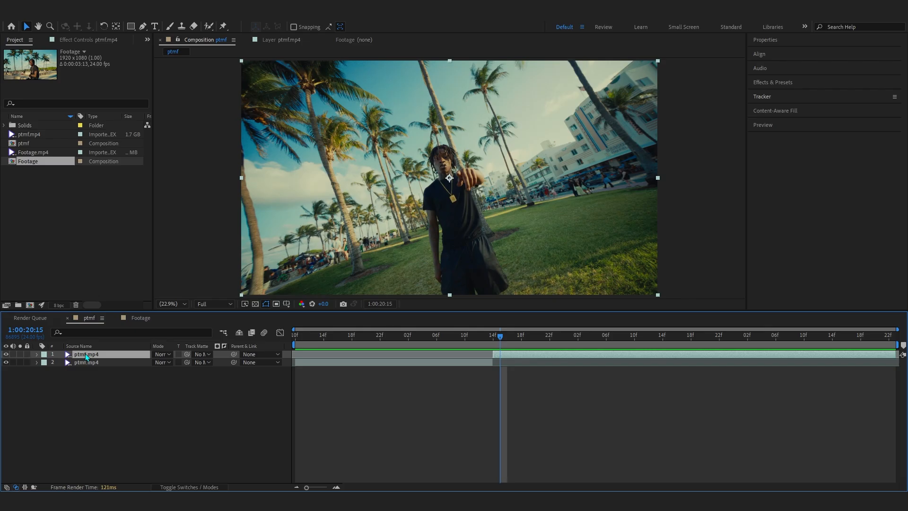
Duplicate the top rotoscoped footage layer
left_click_drag(504, 337, 571, 353)
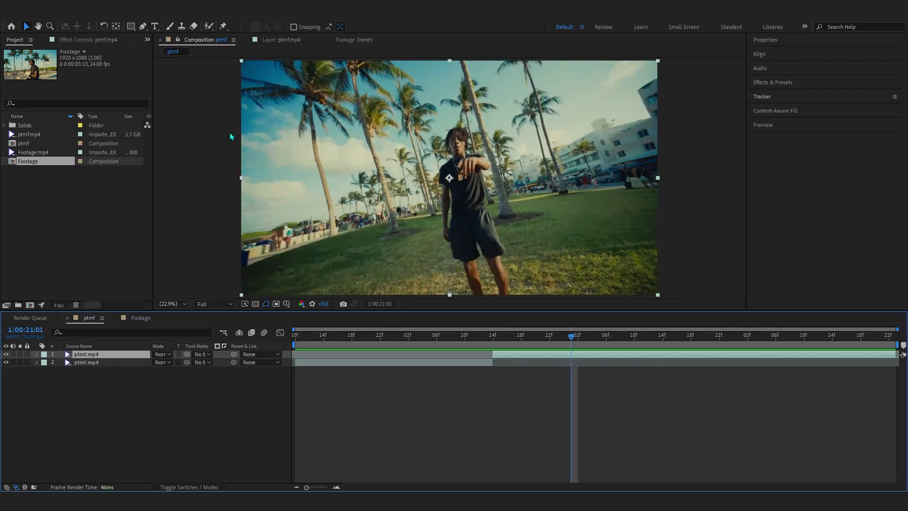
key("ctrl+d")
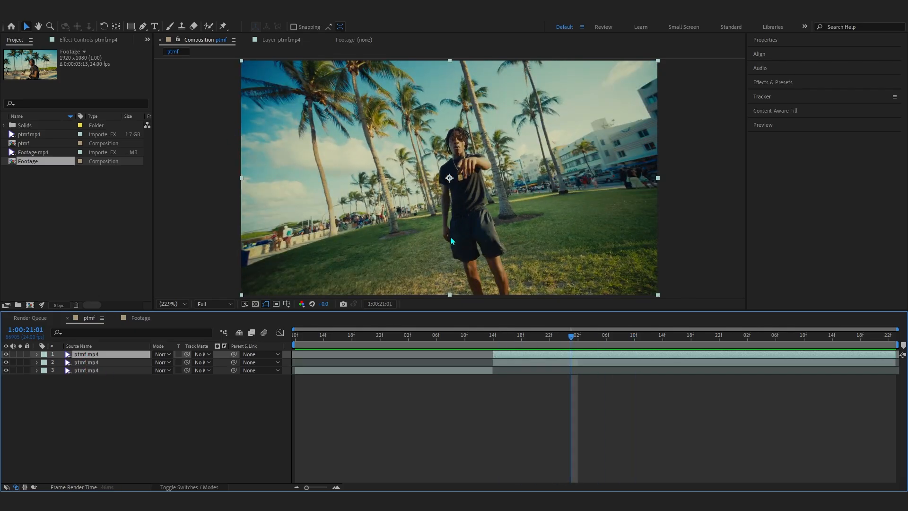
left_click(494, 336)
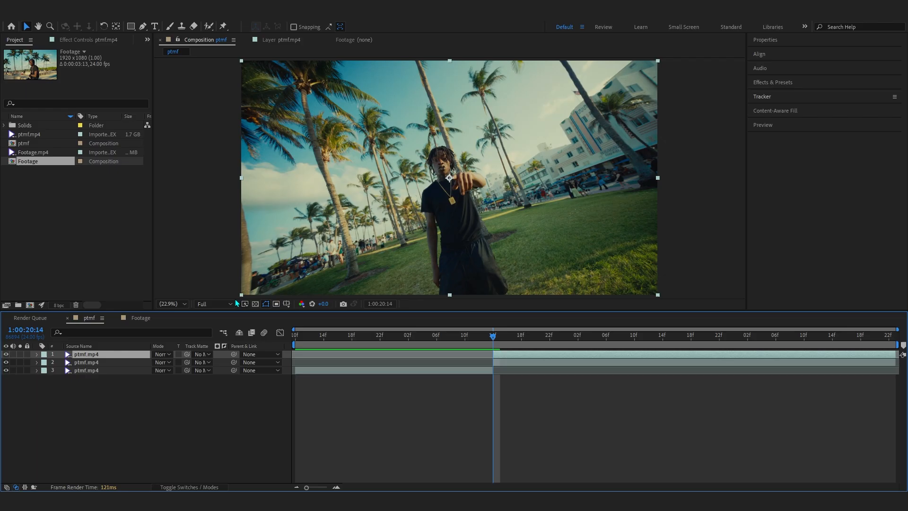
Play back the composition and toggle layer visibility to check the roto cutout
double_click(477, 239)
mouse_move(478, 239)
left_mouse_down()
mouse_move(412, 194)
mouse_move(384, 183)
left_mouse_up()
key("space")
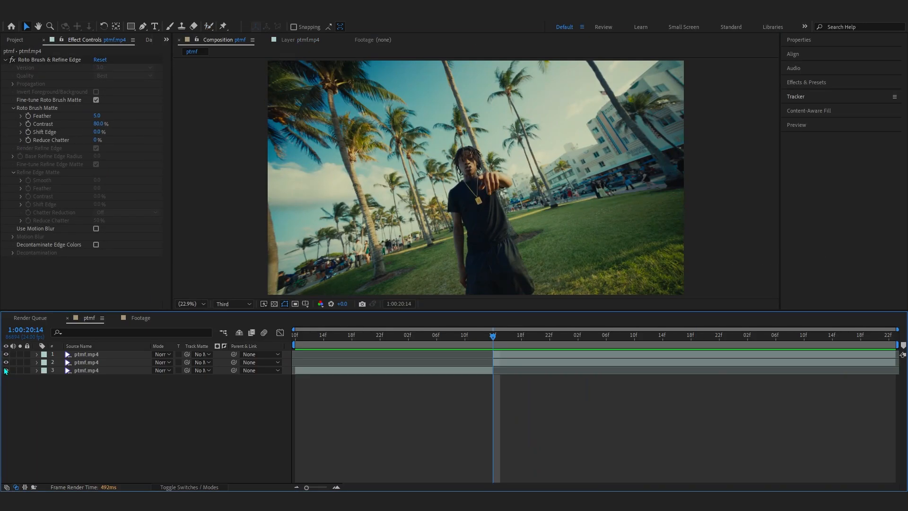
left_click(6, 362)
mouse_move(493, 344)
left_mouse_down()
mouse_move(641, 347)
mouse_move(493, 354)
left_mouse_up()
Duplicate the top roto layer again and show only the second layer copy
left_click(87, 355)
key("ctrl+d")
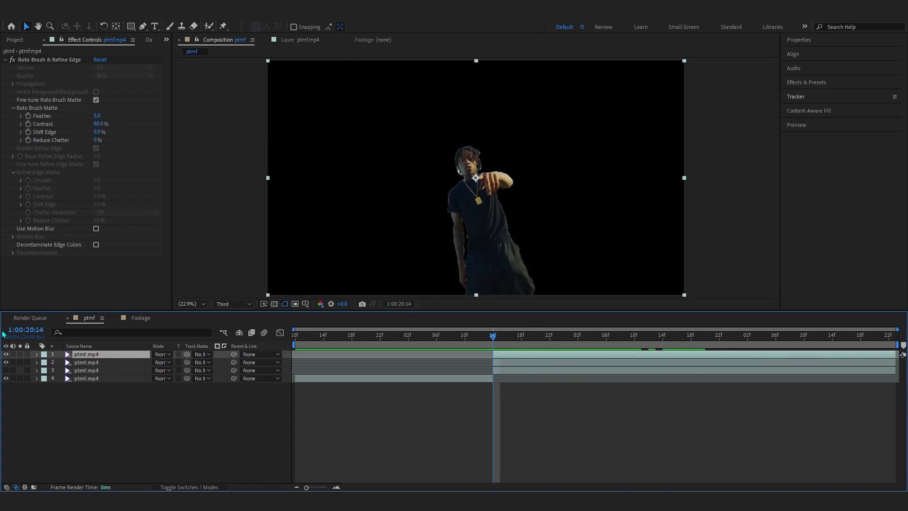
left_click(5, 357)
key("ctrl+Down")
left_click(6, 362)
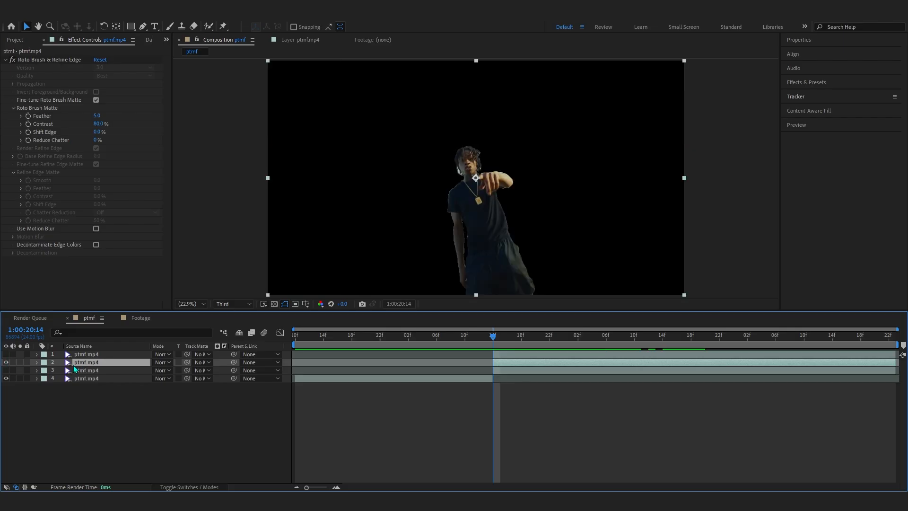
Rename the second layer to Particles
key("Return")
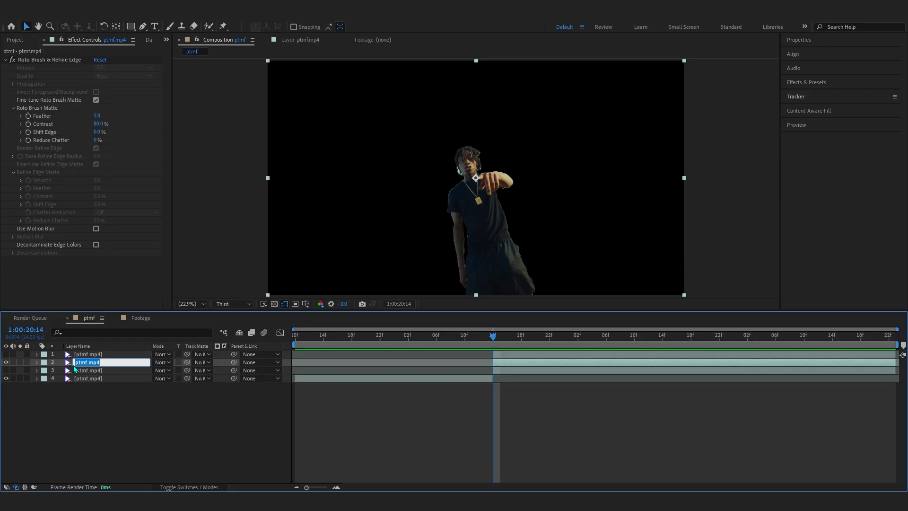
type("Particles")
key("Return")
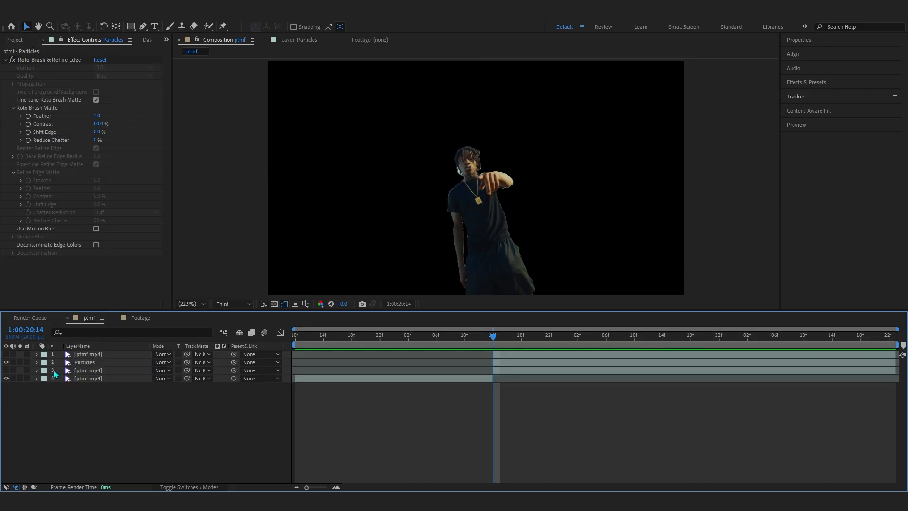
Show the lower layers, rename the third layer to BG and the top layer to Roto
left_click_drag(6, 378, 6, 370)
left_click(76, 370)
key("Return")
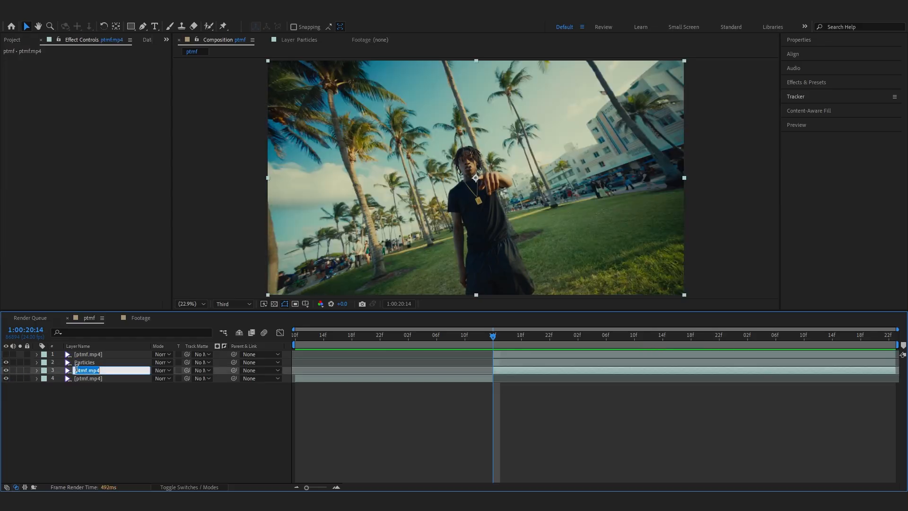
left_click(117, 354)
key("Return")
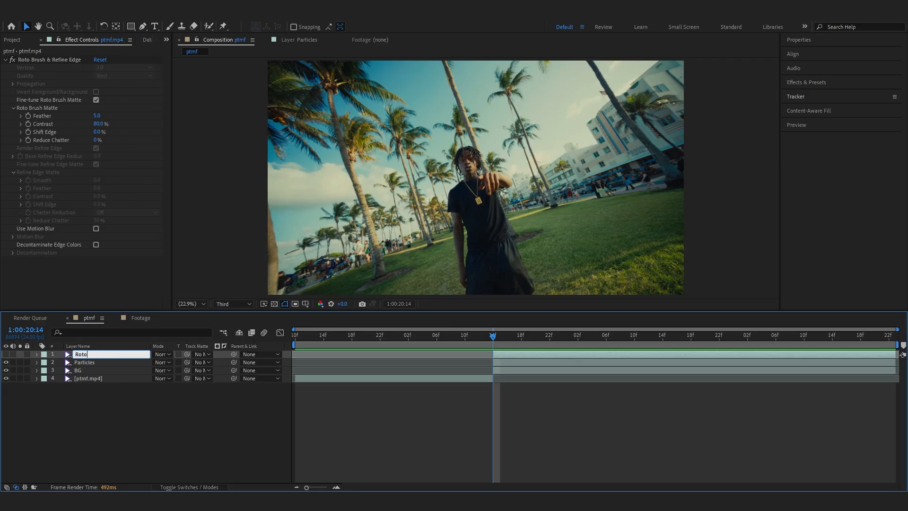
left_click(6, 354)
Apply the CC Ball Action effect to the Particles layer by searching for ball
left_click(84, 363)
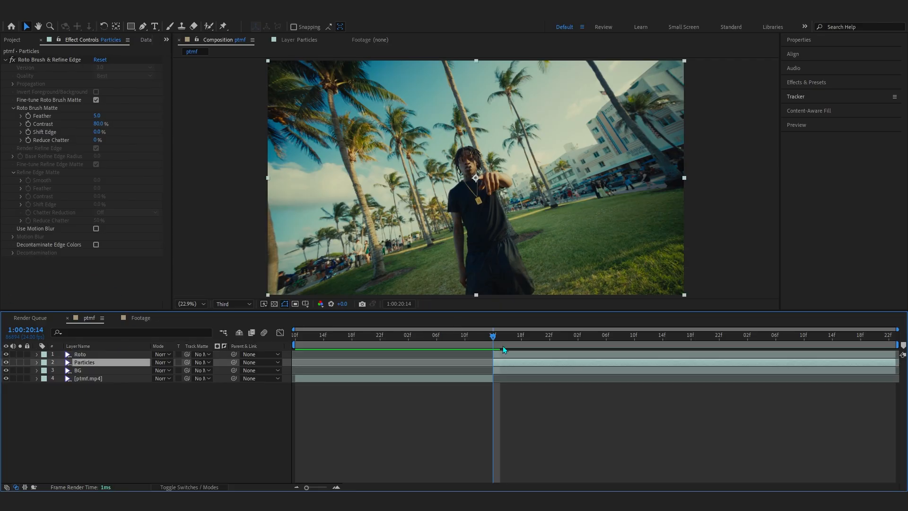
left_click_drag(503, 345, 694, 348)
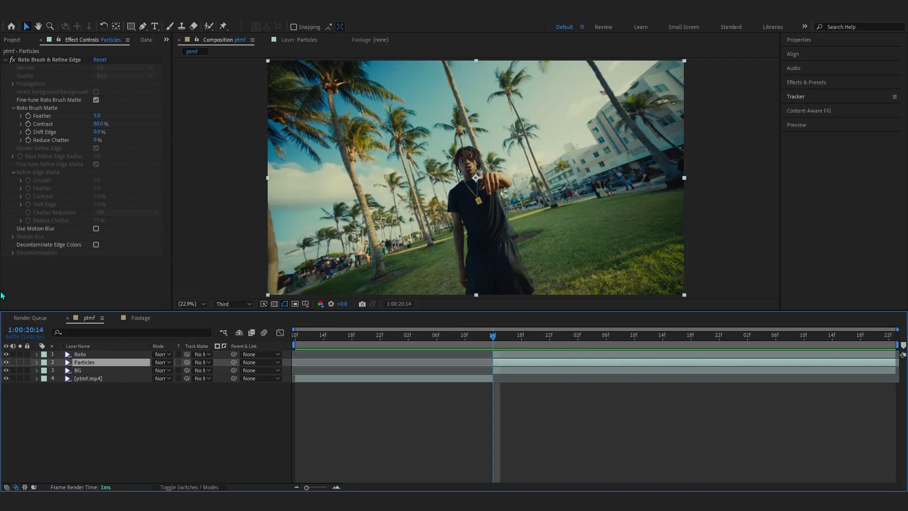
key("ctrl+space")
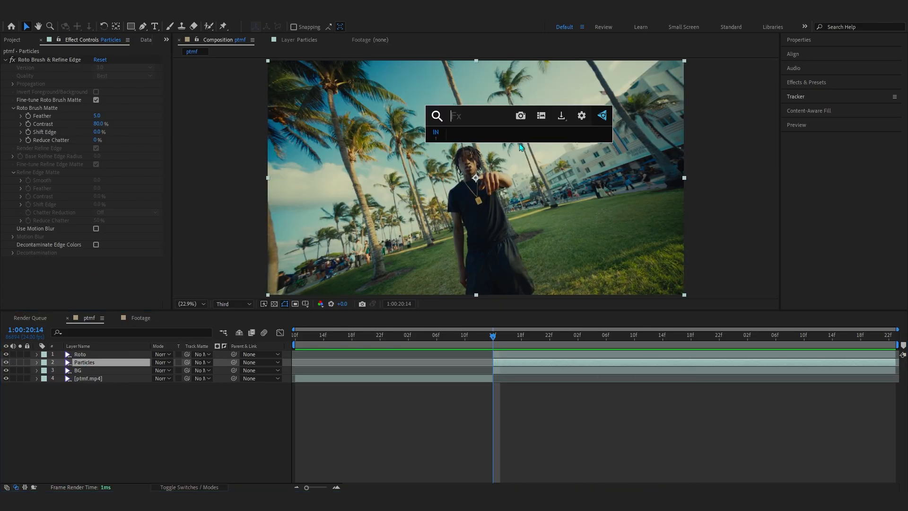
type("ball")
key("Return")
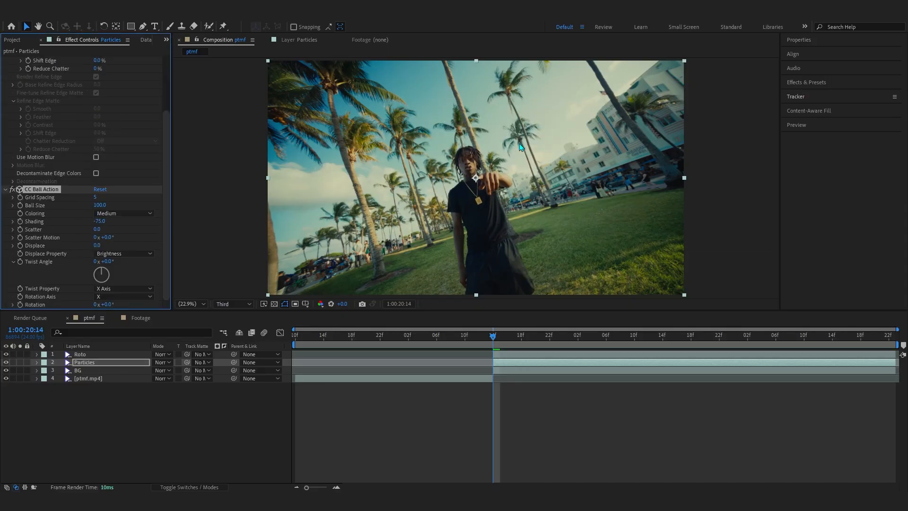
Hide the Roto and BG layers and zoom the viewer to inspect the Particles layer alone
left_click(6, 354)
left_click(6, 370)
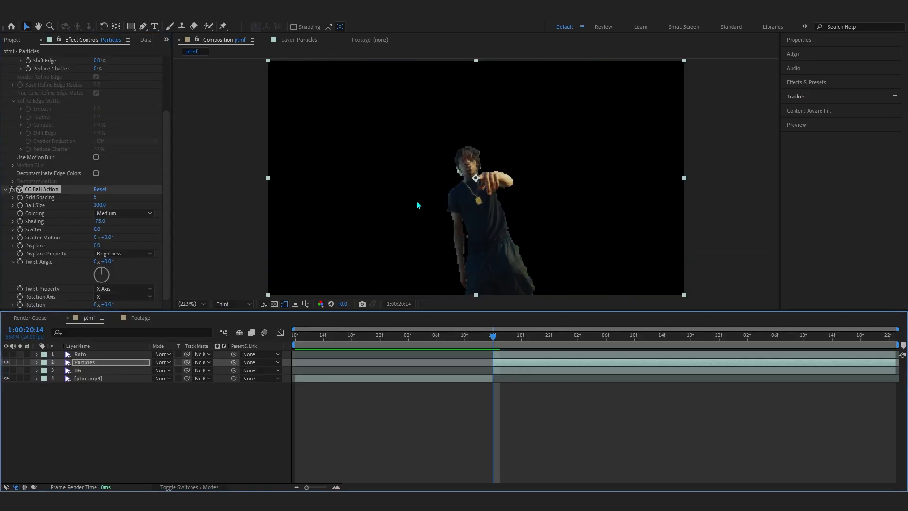
scroll(418, 205, "up", 3)
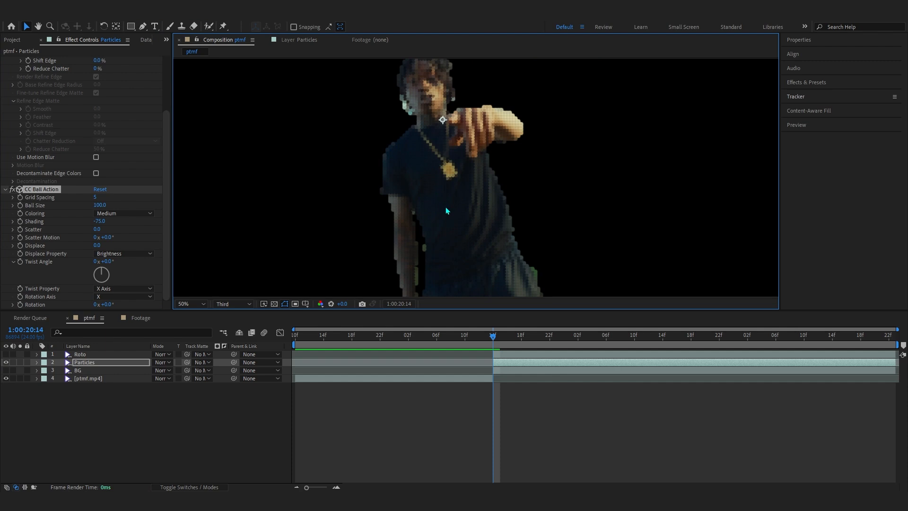
scroll(437, 211, "down", 2)
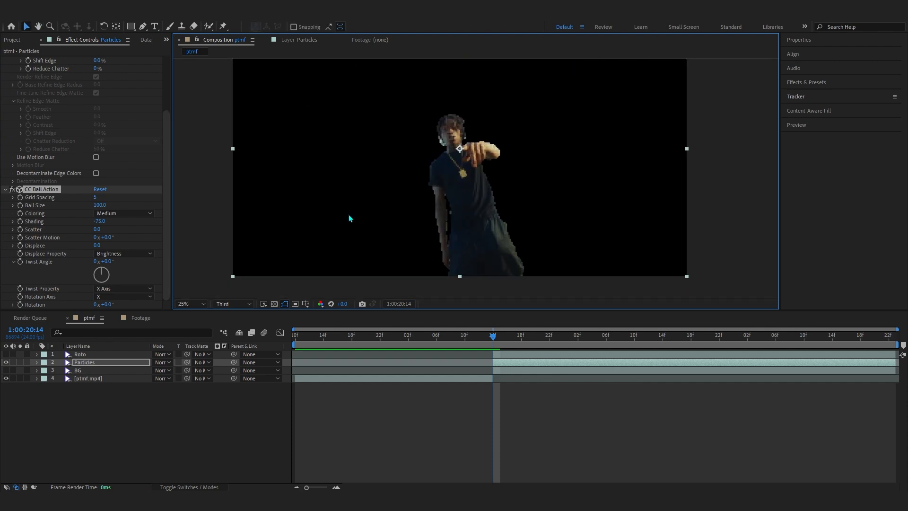
Keyframe the CC Ball Action Scatter from 0 at the layer start up to a large value at the timeline end
left_click_drag(103, 229, 40, 238)
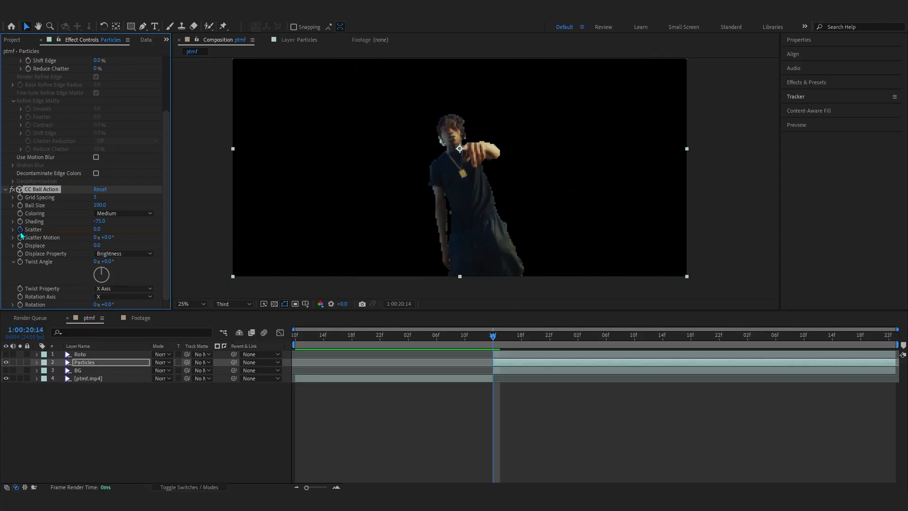
left_click_drag(495, 337, 889, 374)
left_click_drag(98, 229, 594, 200)
left_click_drag(652, 199, 649, 198)
left_click_drag(622, 198, 563, 234)
scroll(568, 234, "down", 1)
left_click_drag(889, 337, 495, 369)
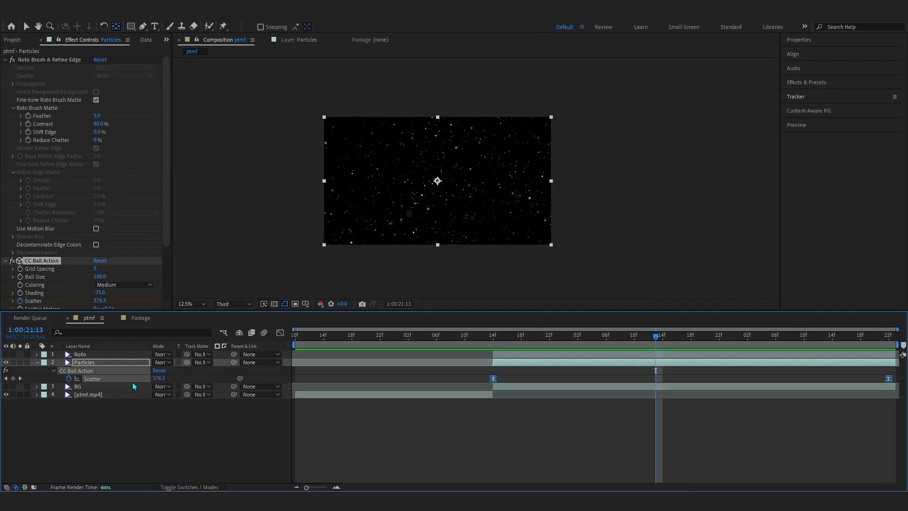
In the Graph Editor's value graph, pull the first Scatter keyframe's handle up so the scatter ramps quickly
left_click(280, 333)
right_click(522, 365)
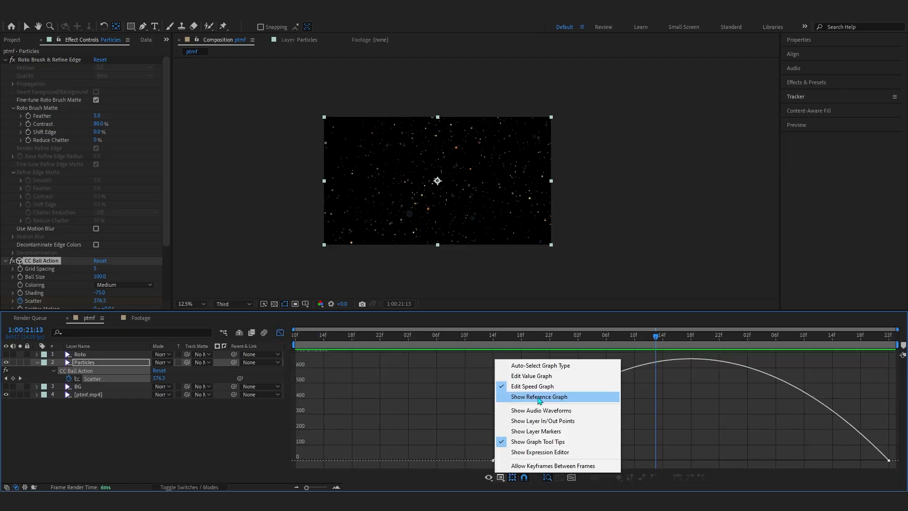
left_click(532, 381)
left_click_drag(625, 461, 517, 386)
left_click_drag(480, 344, 695, 355)
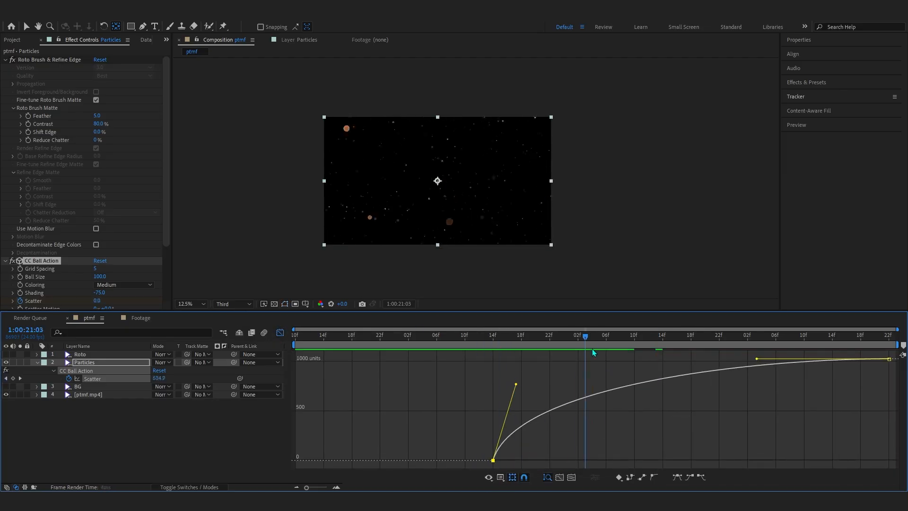
left_click(280, 333)
Turn all layers back on and preview the particle animation
scroll(294, 270, "up", 1)
left_click_drag(5, 393, 8, 359)
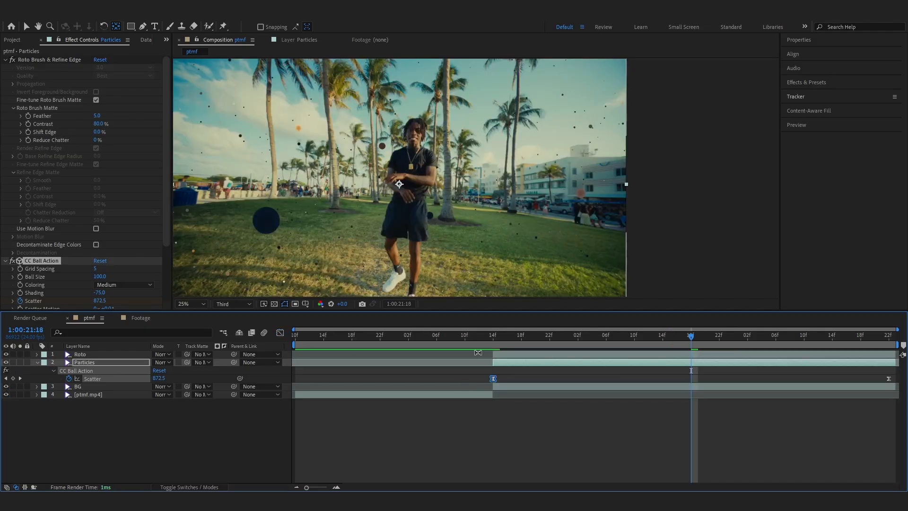
key("space")
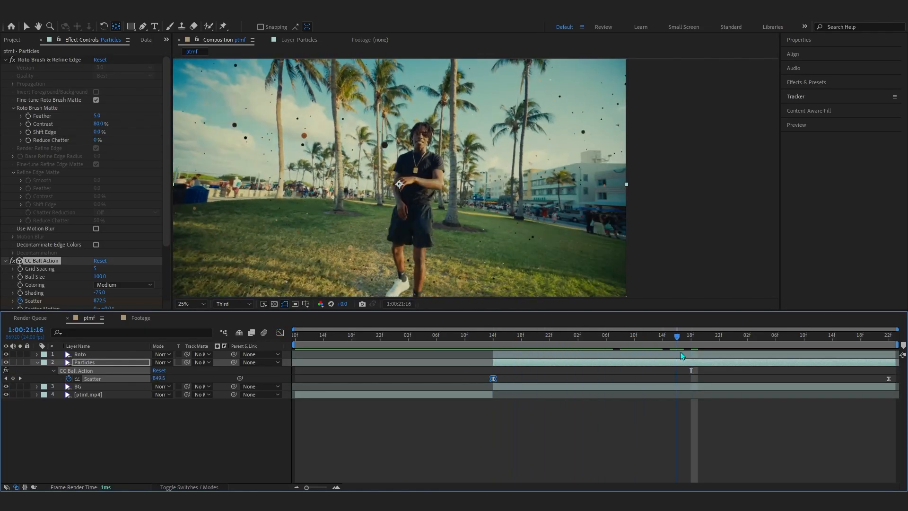
key("space")
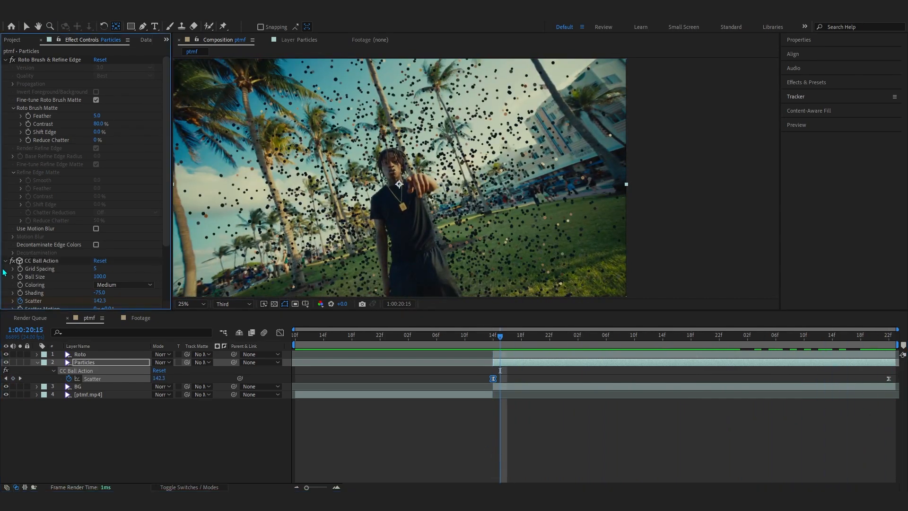
Try pasting the Particles layer's CC Ball Action effect onto a duplicate of the BG layer and preview it
left_click(4, 271)
left_click(31, 262)
key("Delete")
left_click(93, 372)
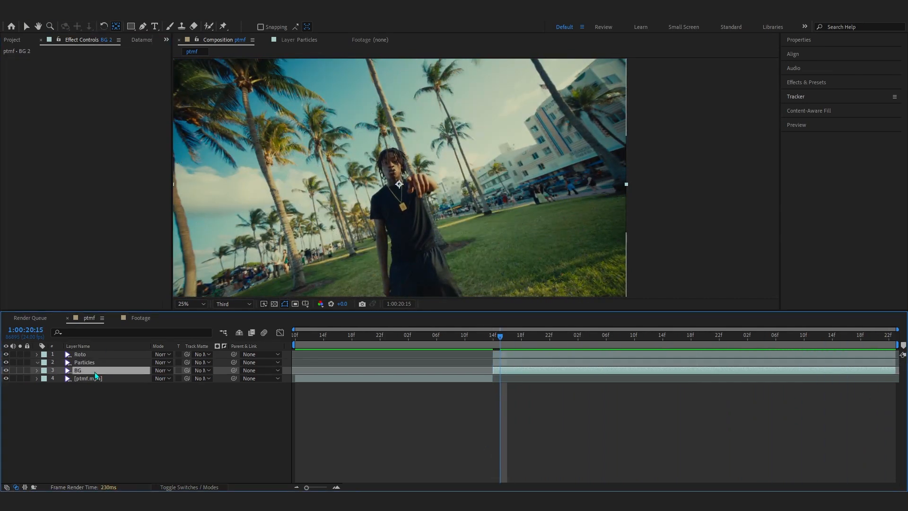
key("ctrl+d")
left_click(485, 340)
left_click_drag(486, 347, 807, 369)
key("ctrl+v")
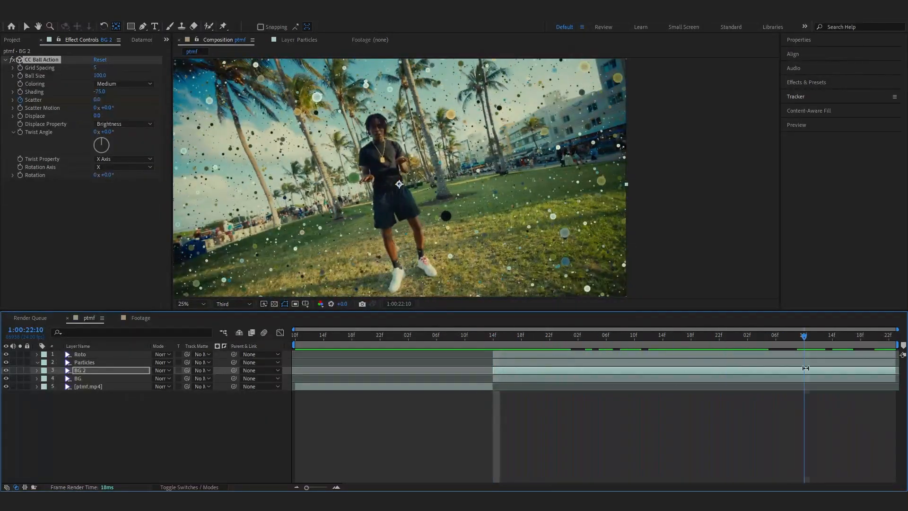
key("space")
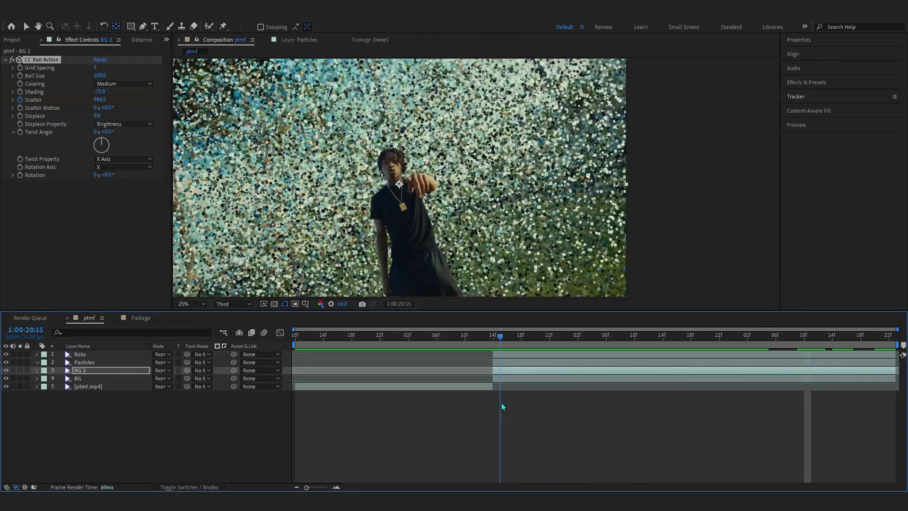
key("space")
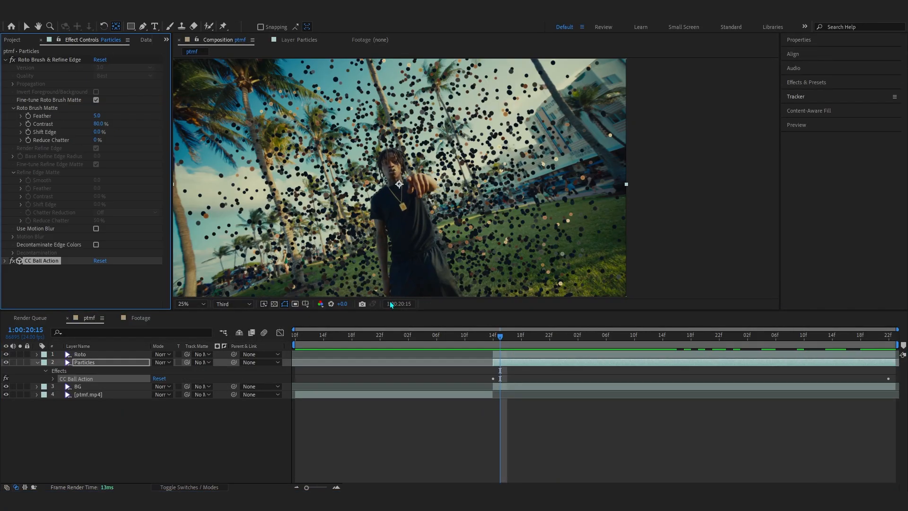
Browse the Effects & Presets panel to open the installed user preset pack
left_click(492, 330)
left_click(12, 260)
left_click(808, 82)
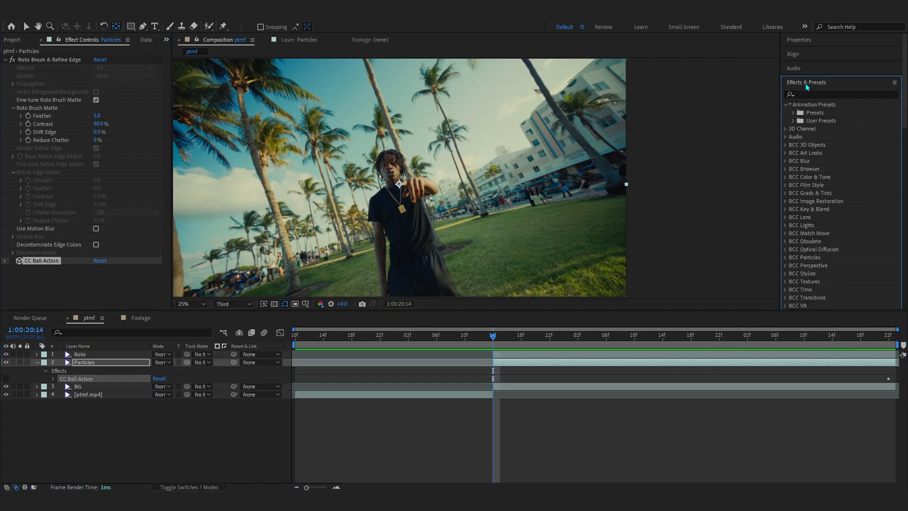
left_click(793, 121)
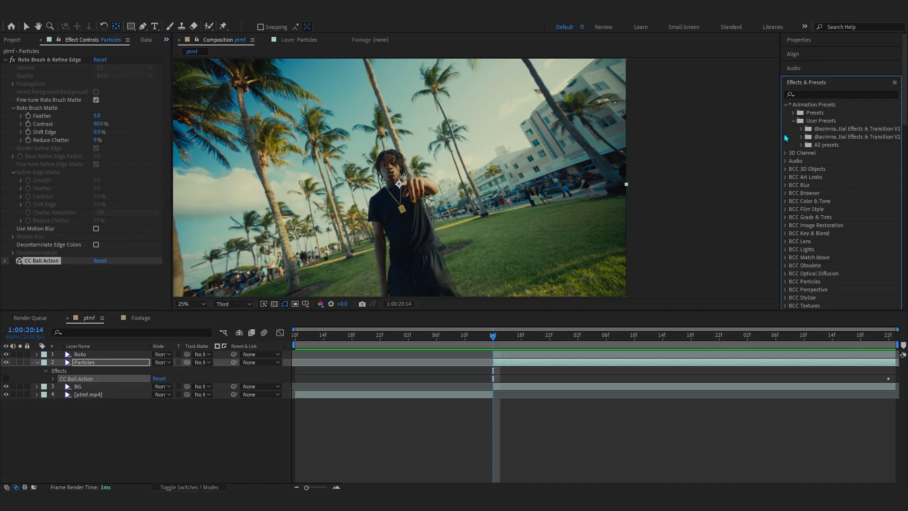
left_click_drag(780, 133, 724, 145)
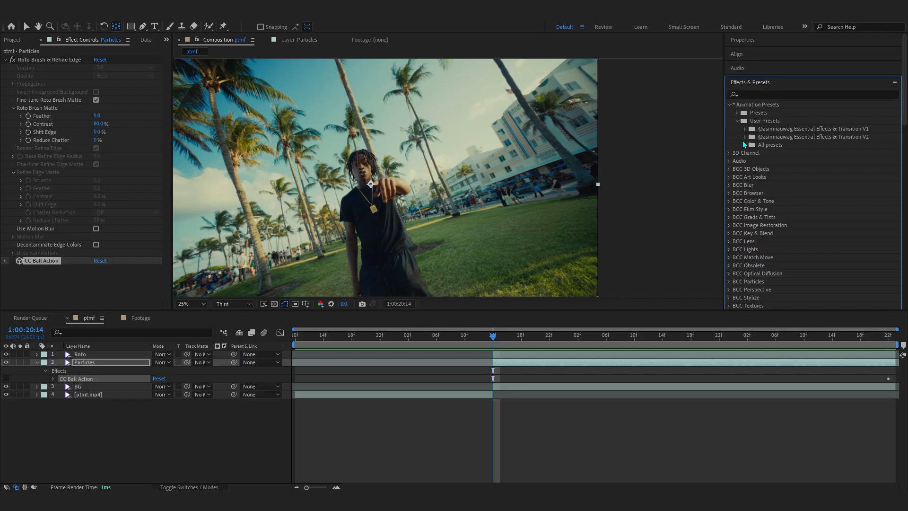
left_click(745, 137)
scroll(741, 176, "down", 5)
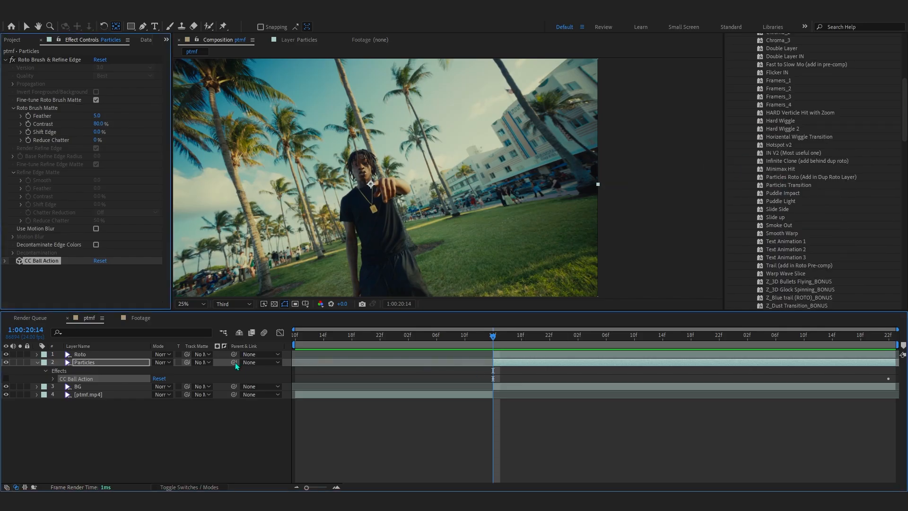
Duplicate the Particles layer and delete the CC Ball Action effect from the duplicate
key("ctrl+d")
left_click(84, 363)
key("ctrl+d")
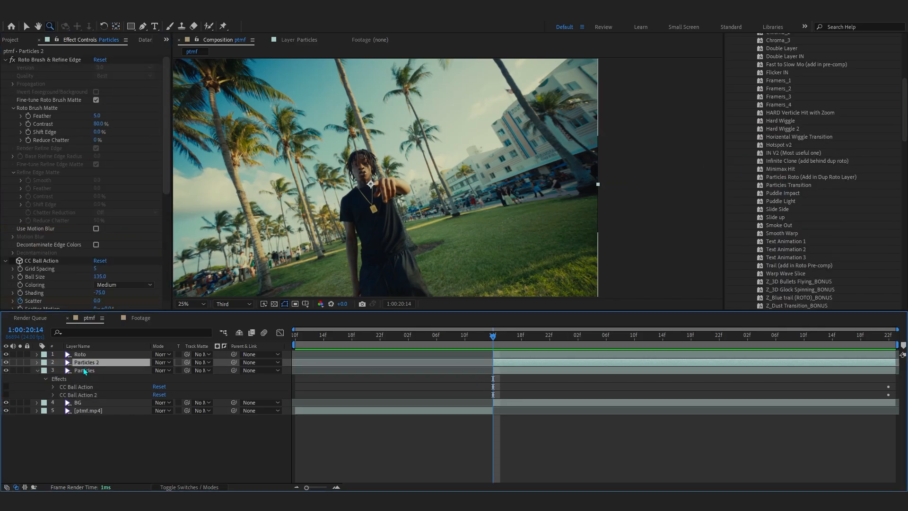
key("ctrl+z")
key("ctrl+z")
key("ctrl+d")
left_click(40, 262)
key("Delete")
scroll(796, 188, "up", 2)
scroll(796, 188, "down", 1)
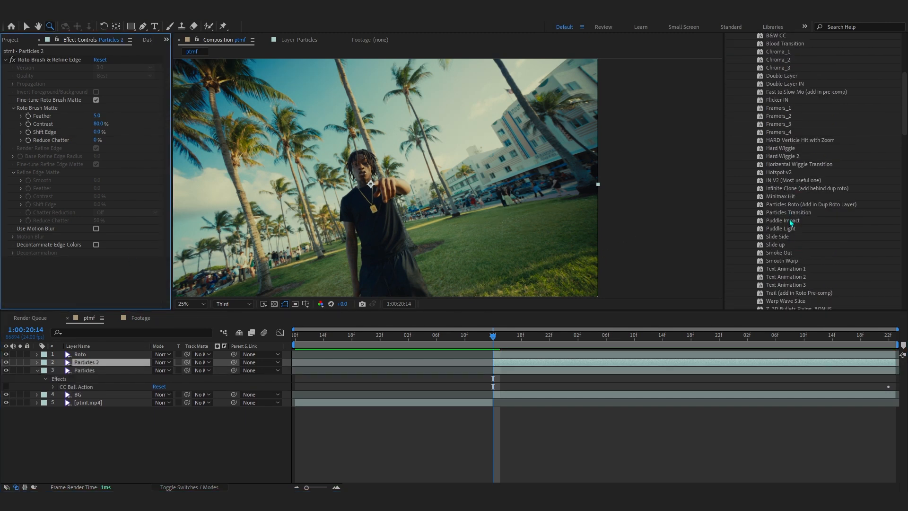
Try applying the Particles Roto (Add in Dup Roto Layer) preset to the duplicate, preview it, and undo it
left_click(795, 204)
double_click(805, 205)
left_click_drag(498, 342, 649, 336)
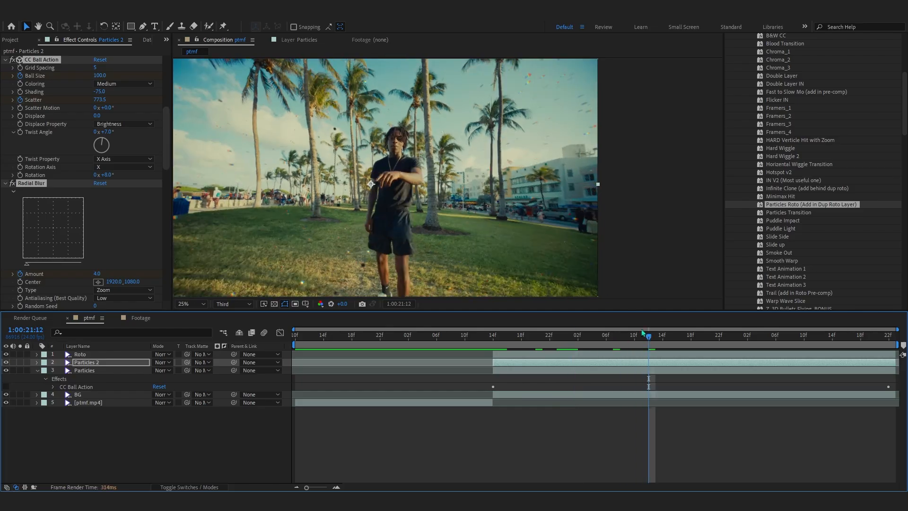
key("ctrl+z")
key("ctrl+z")
left_click(502, 384)
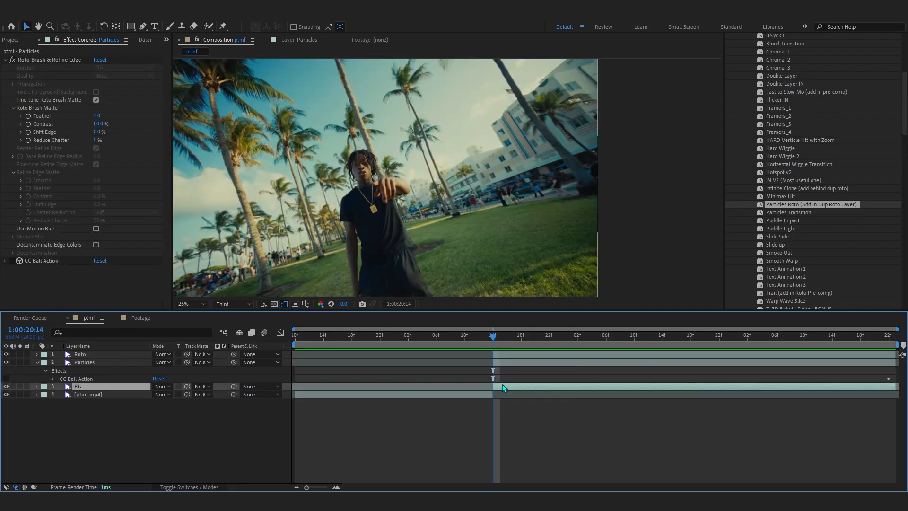
Try applying the Particles Roto (Add in Dup Roto Layer) preset to a duplicate of the BG layer, preview it, and delete that duplicate
key("ctrl+d")
left_click_drag(803, 203, 51, 42)
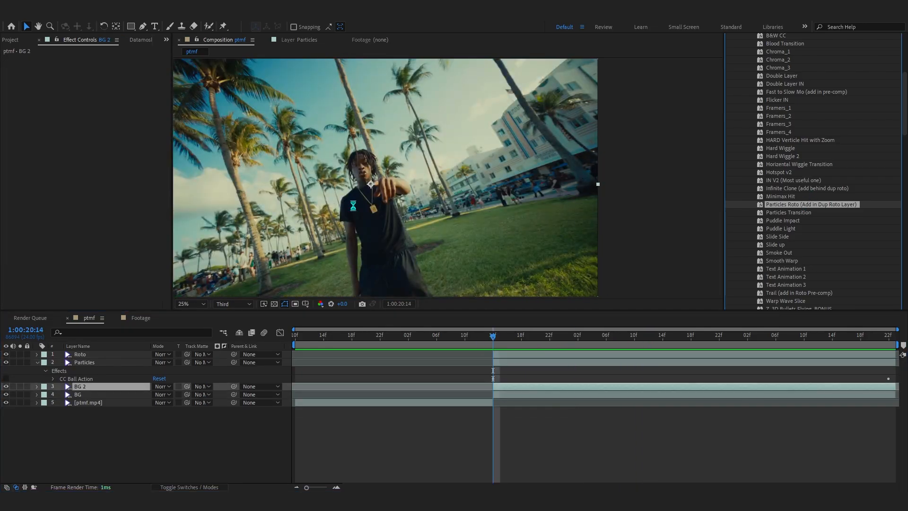
left_click_drag(493, 336, 564, 407)
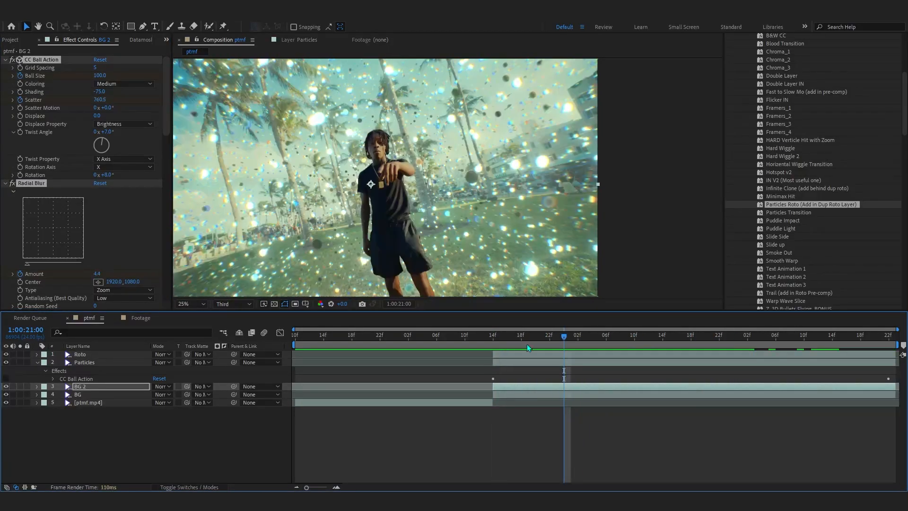
left_click(533, 383)
key("Delete")
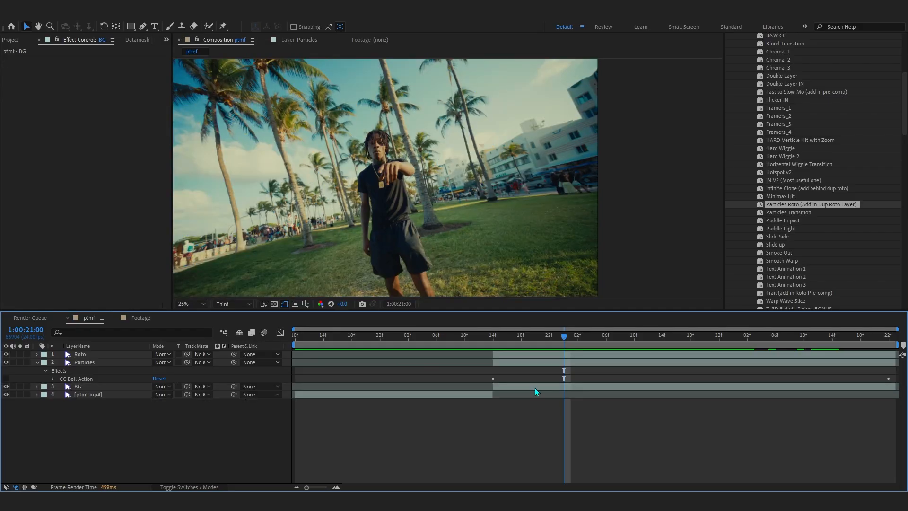
Remove the CC Ball Action effect from the Particles layer
left_click(499, 362)
left_click(500, 341)
mouse_move(492, 342)
left_mouse_down()
mouse_move(481, 340)
mouse_move(493, 340)
left_mouse_up()
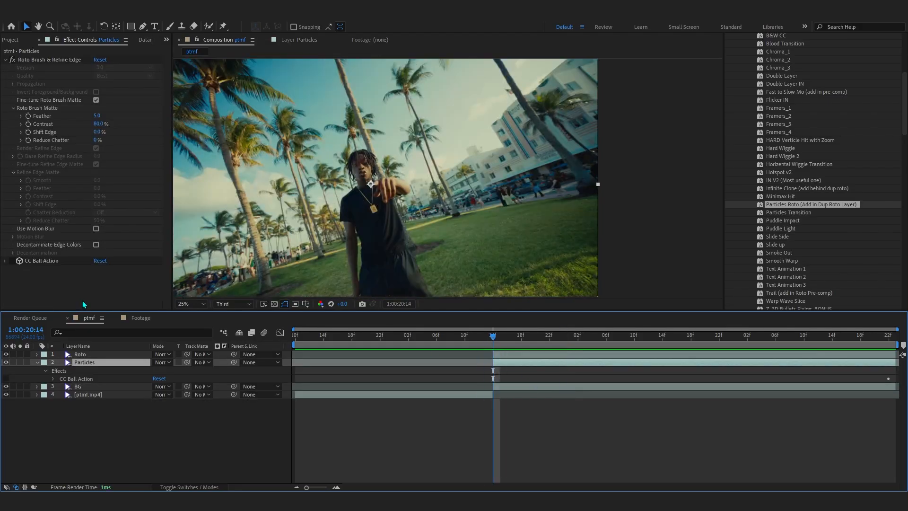
left_click(14, 263)
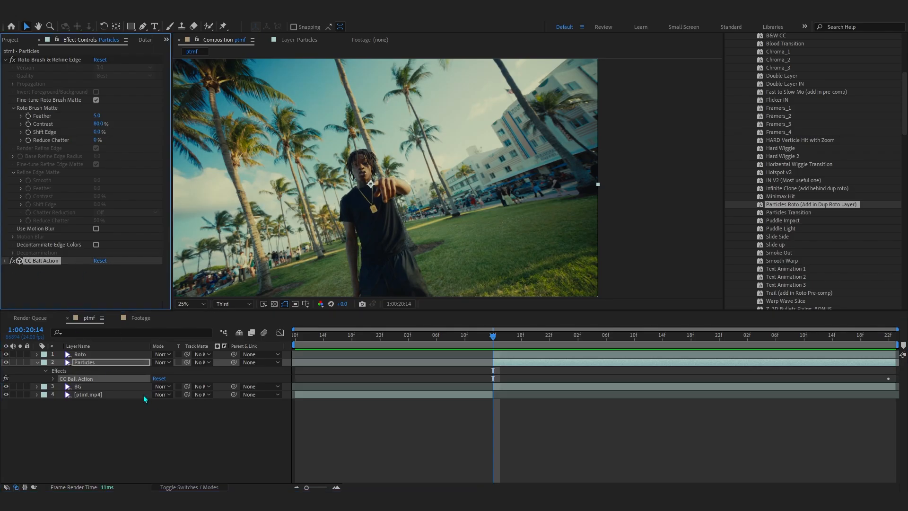
key("Delete")
left_click(26, 369)
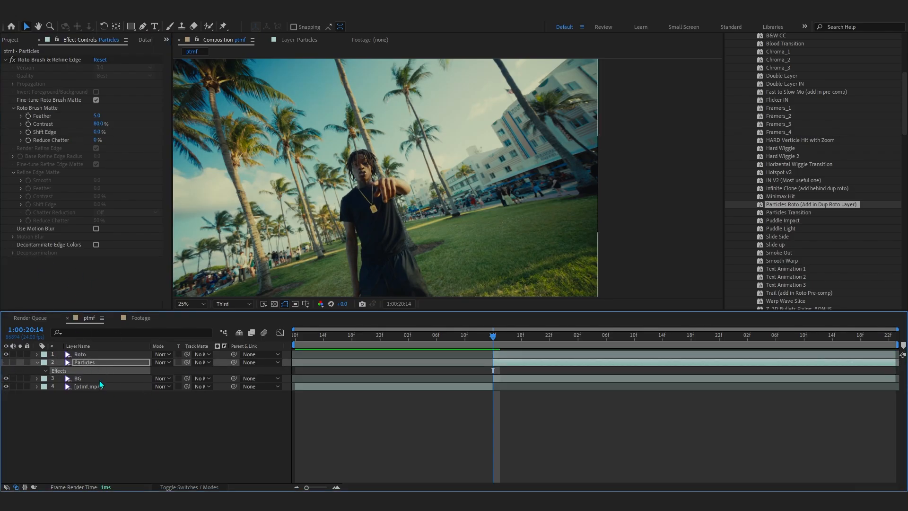
Duplicate the BG layer, paste the CC Ball Action effect onto the duplicate, and scrub to preview it
left_click(99, 380)
key("ctrl+d")
key("ctrl+v")
left_click_drag(497, 339, 767, 385)
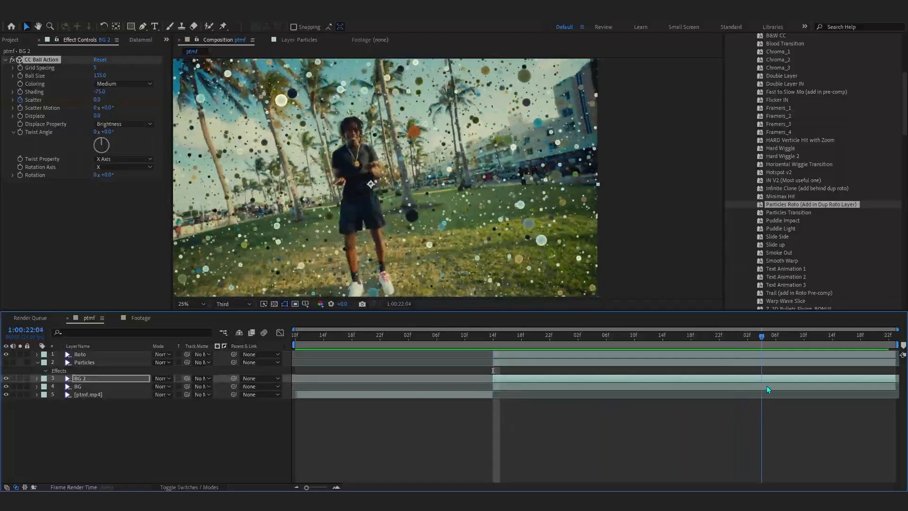
Reveal the BG 2 keyframes, set CC Ball Action's Grid Spacing to 4, and preview the effect
key("u")
left_click_drag(94, 68, 88, 68)
left_click_drag(763, 336, 458, 394)
key("space")
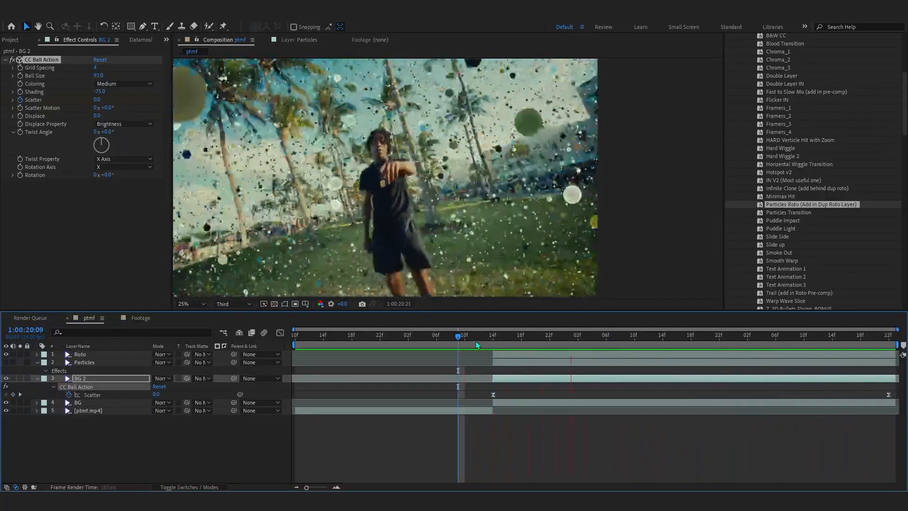
Search for and apply the Optical Glow effect to the BG 2 layer
key("ctrl+space")
type("wa")
key("BackSpace")
key("BackSpace")
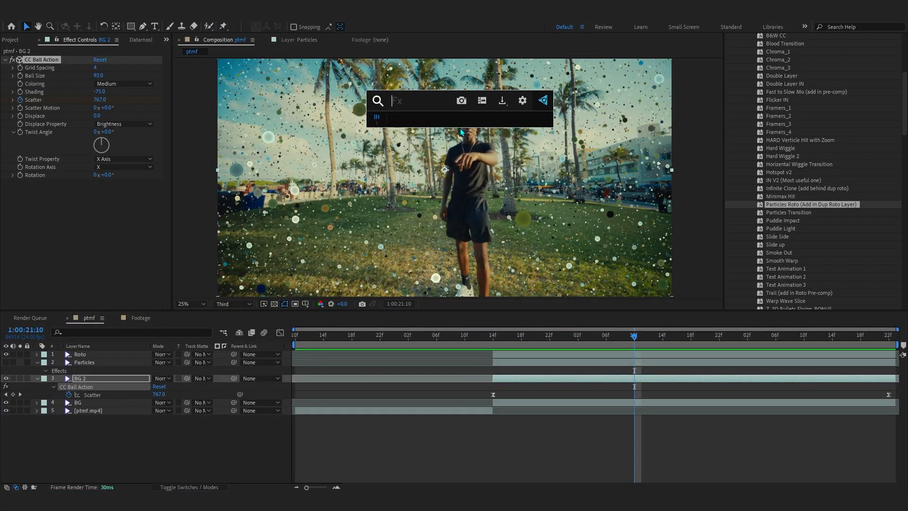
type("optic")
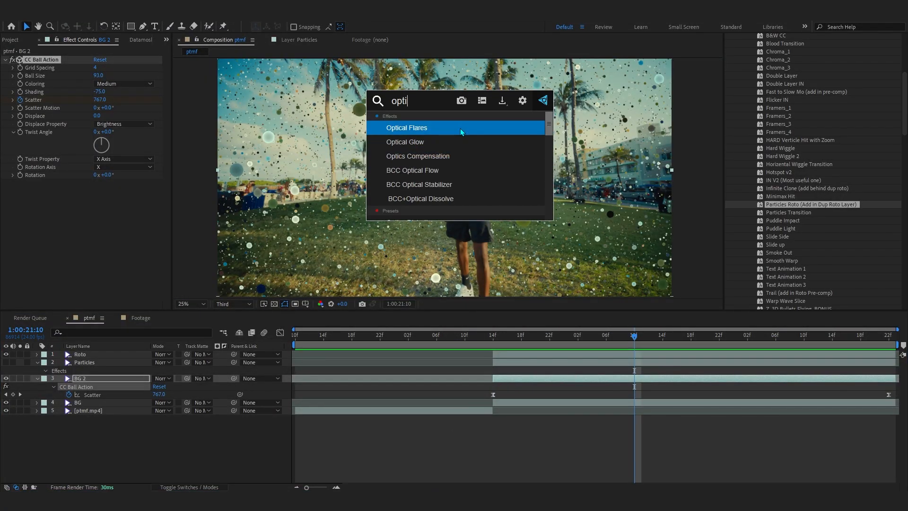
left_click(459, 142)
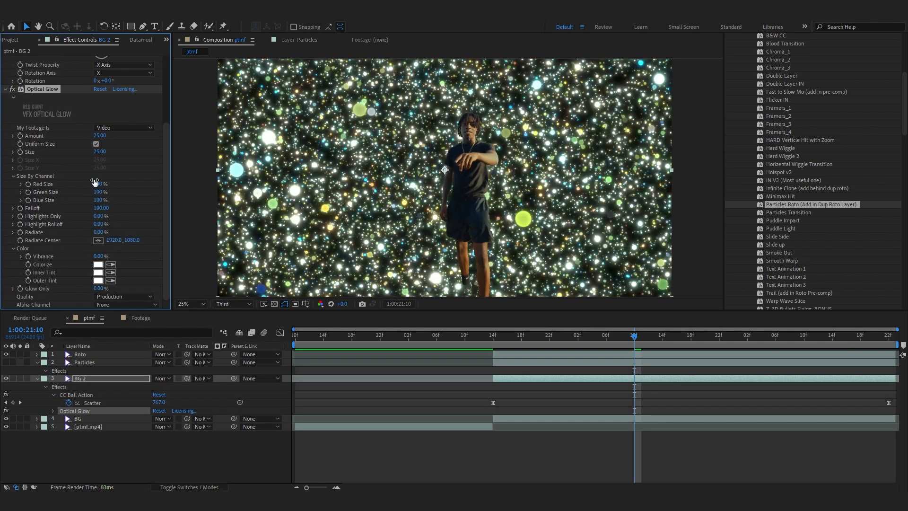
Set Optical Glow's Size to 112, Highlights Only to 69%, Alpha Channel to Extend (Unmult), and Amount to 8
left_click_drag(101, 155, 184, 158)
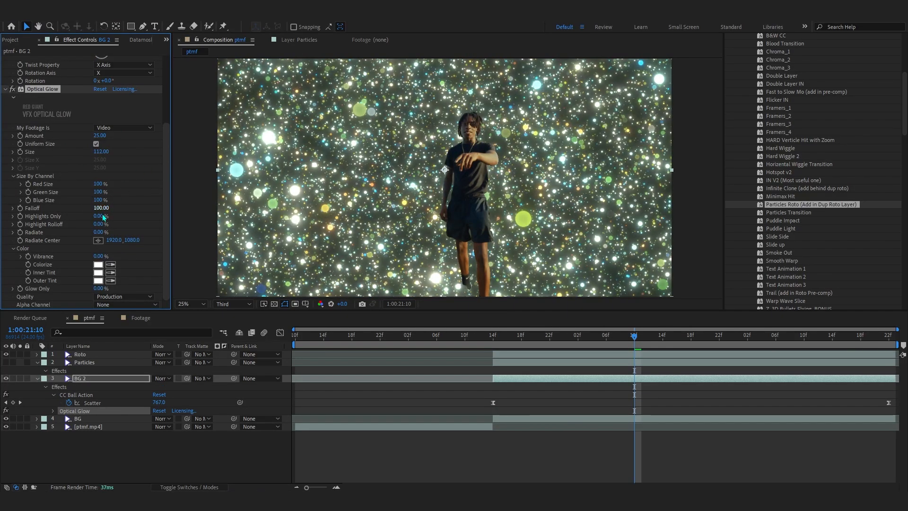
left_click_drag(103, 217, 138, 221)
left_click(126, 305)
left_click(112, 337)
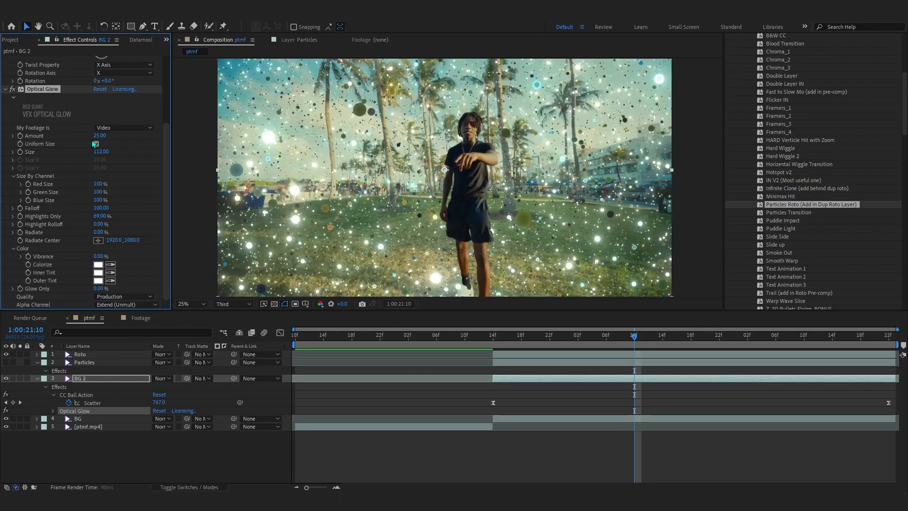
left_click_drag(102, 137, 95, 137)
Adjust the easing of the Scatter keyframes in the graph editor and preview the result
left_click_drag(565, 338, 502, 378)
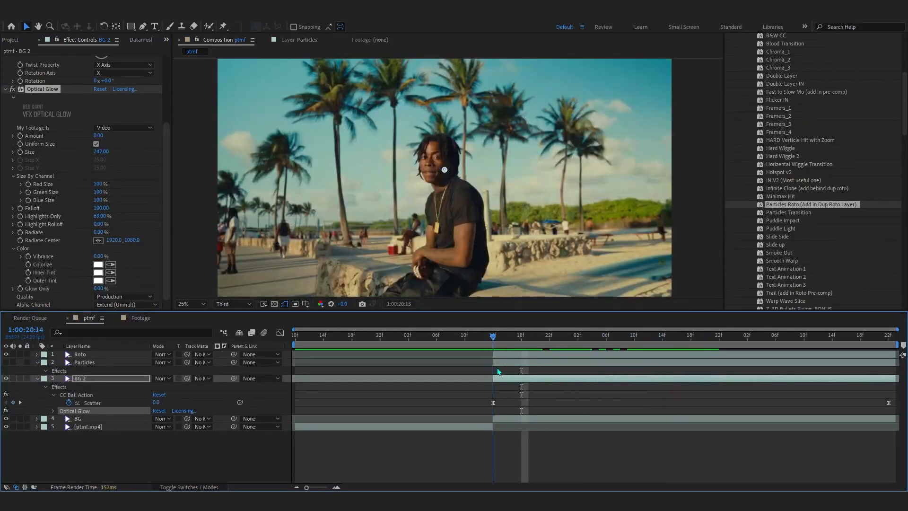
left_click(493, 403)
left_click(280, 332)
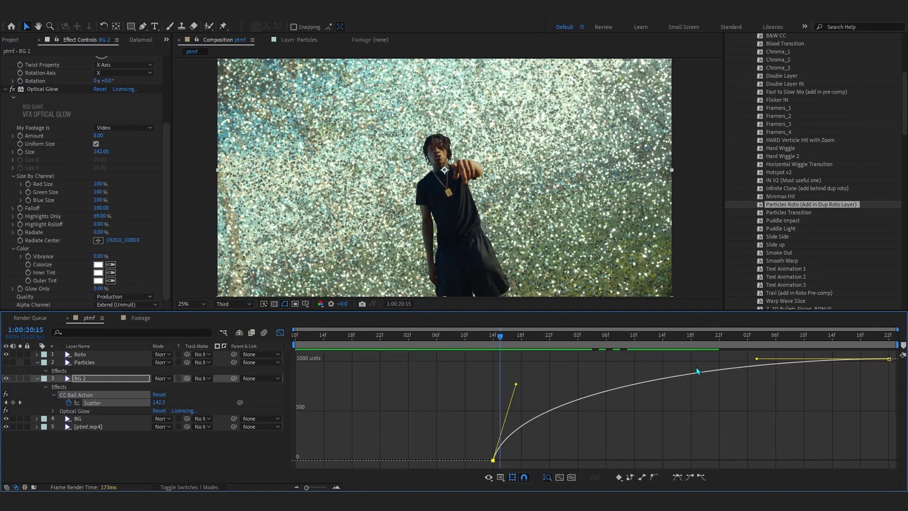
left_click_drag(754, 357, 478, 381)
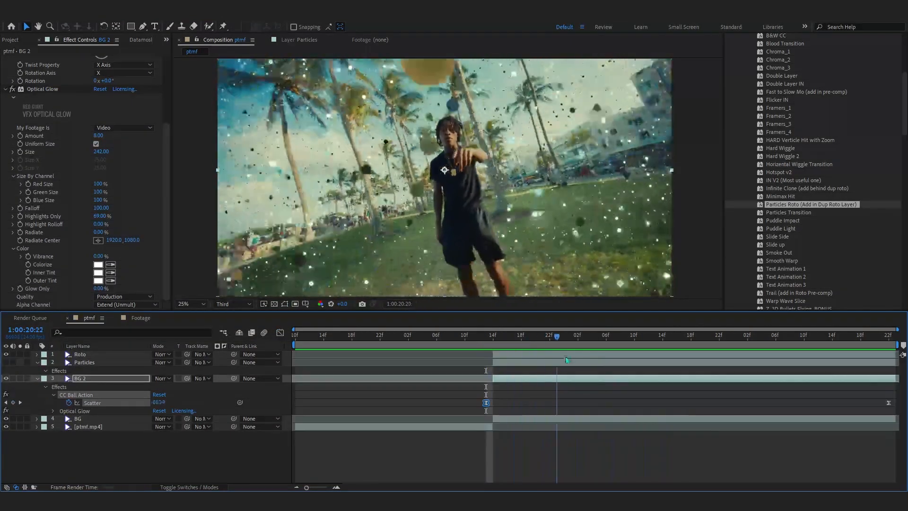
key("space")
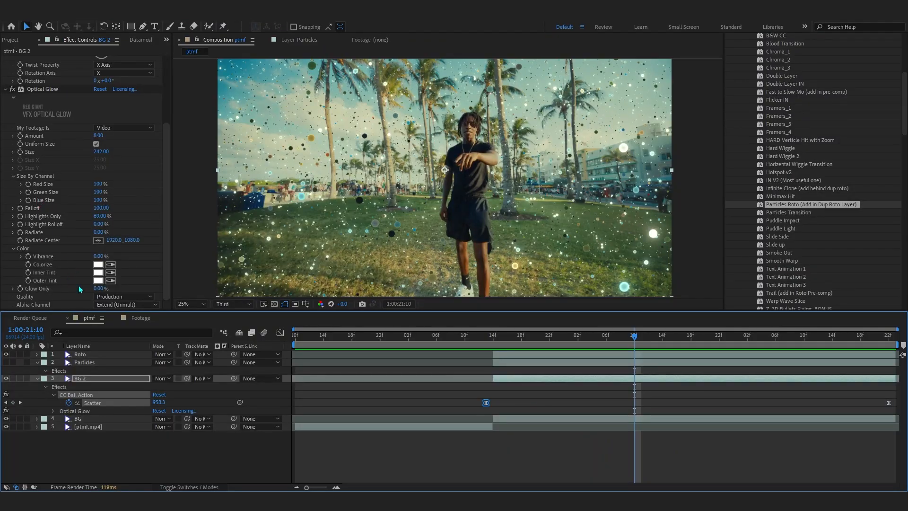
Set Optical Glow's Outer Tint color to green 00FF30
left_click(98, 281)
left_click_drag(710, 399, 727, 337)
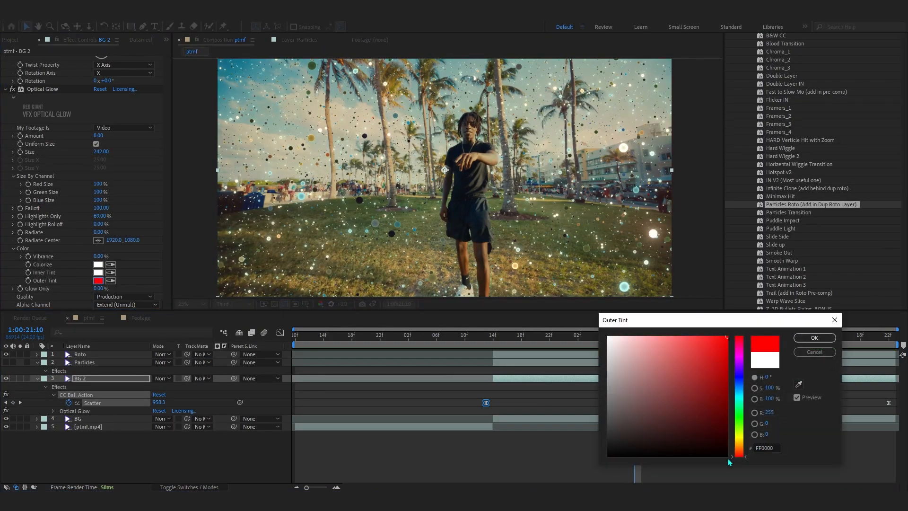
left_click_drag(738, 449, 744, 421)
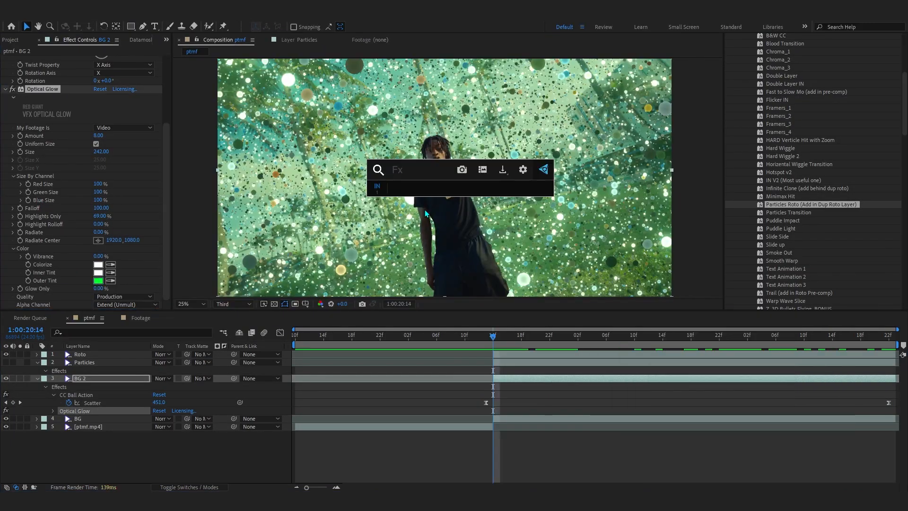
Search for and apply the S_WarpChroma effect to the BG 2 layer
type("warp")
key("BackSpace")
key("BackSpace")
key("BackSpace")
key("BackSpace")
type("warpchroma")
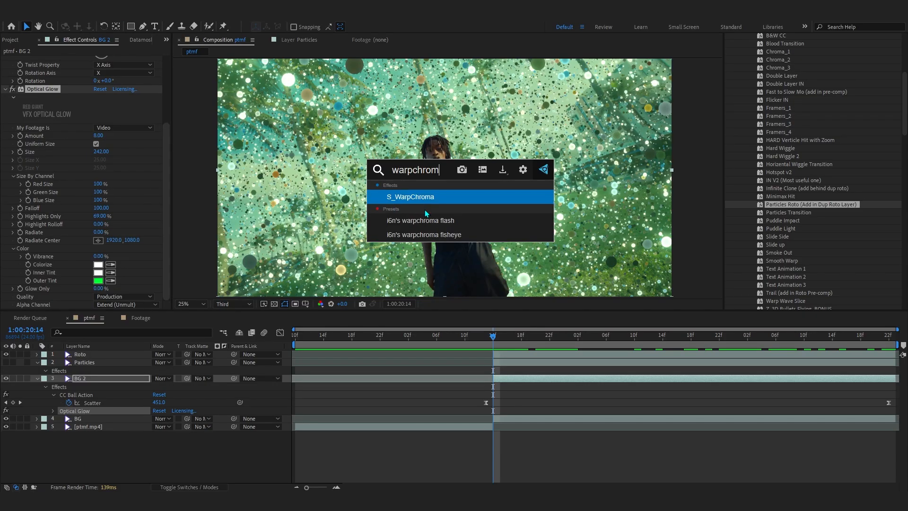
key("Return")
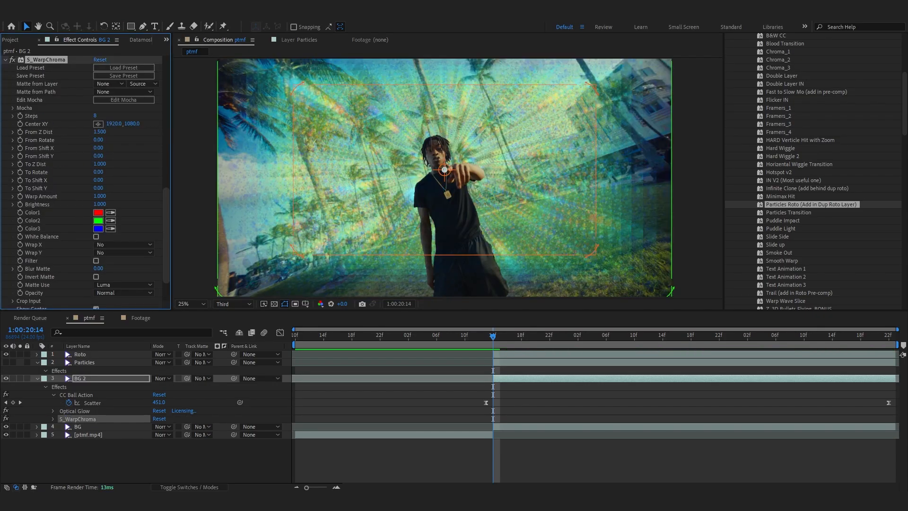
Set S_WarpChroma's Steps to 19 and animate From Z Dist from 0.810 with eased keyframes, then preview
left_click_drag(99, 132, 113, 116)
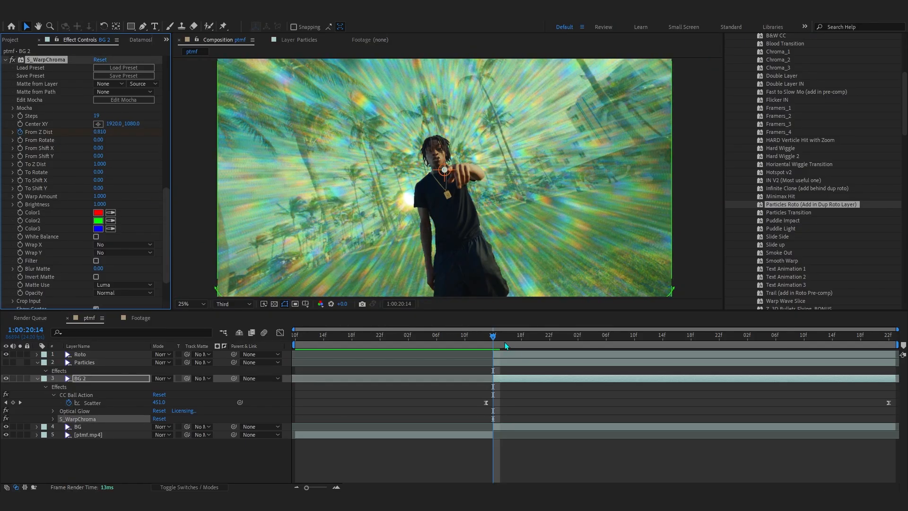
key("space")
left_click_drag(98, 132, 113, 136)
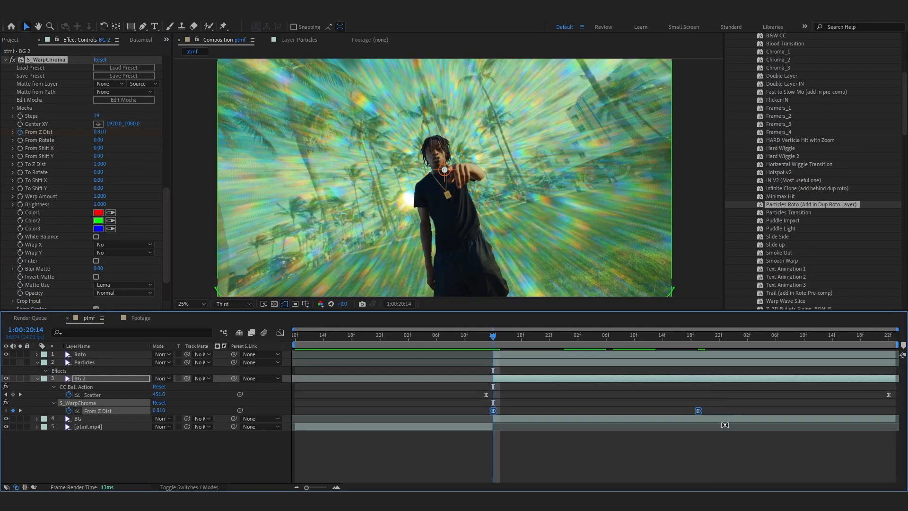
left_click(280, 333)
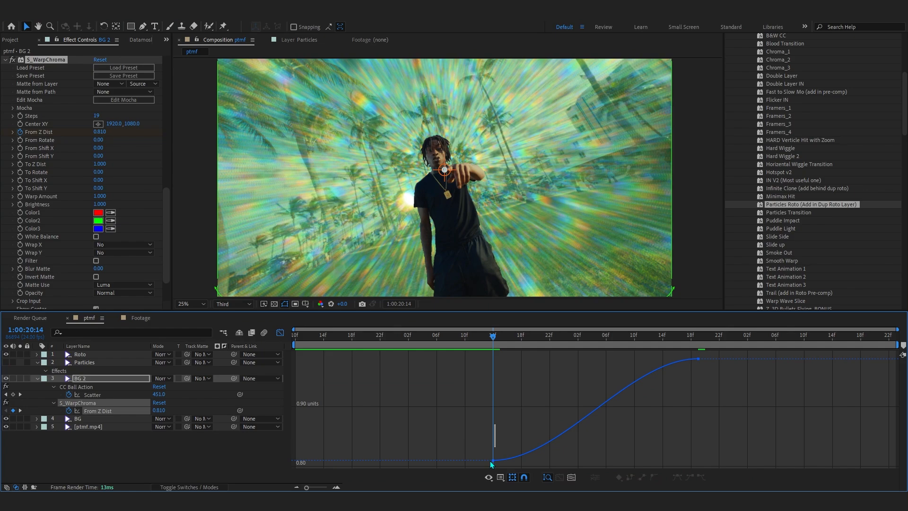
key("shift+F3")
key("space")
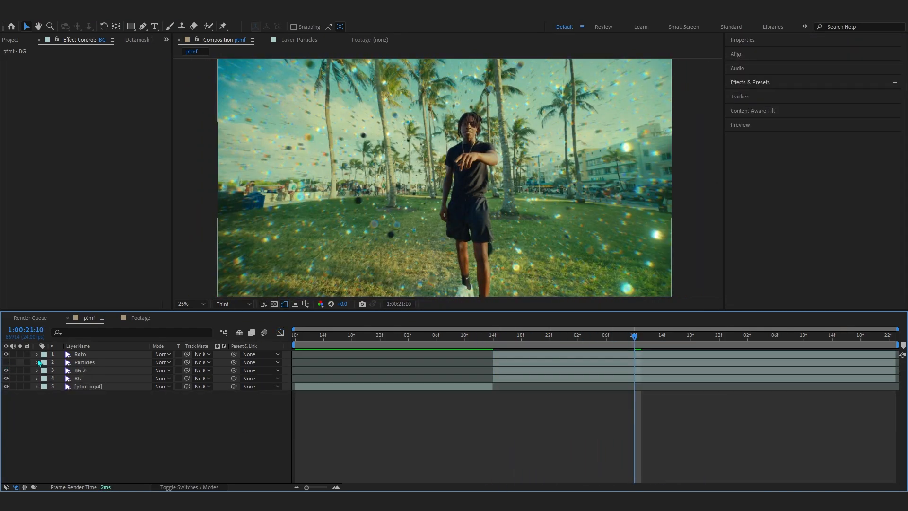
Delete the Particles layer and hide the Roto and BG 2 layers
left_click(102, 364)
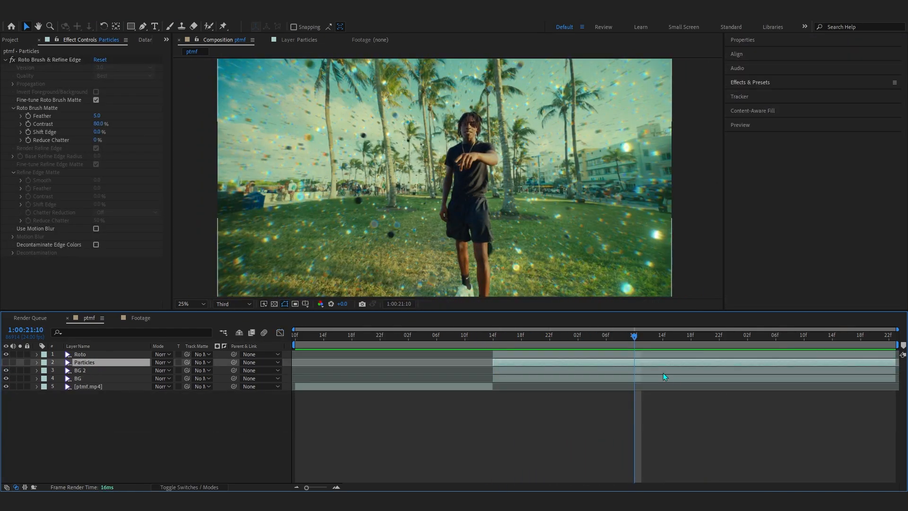
key("Delete")
left_click(111, 357)
left_click(104, 364, "shift")
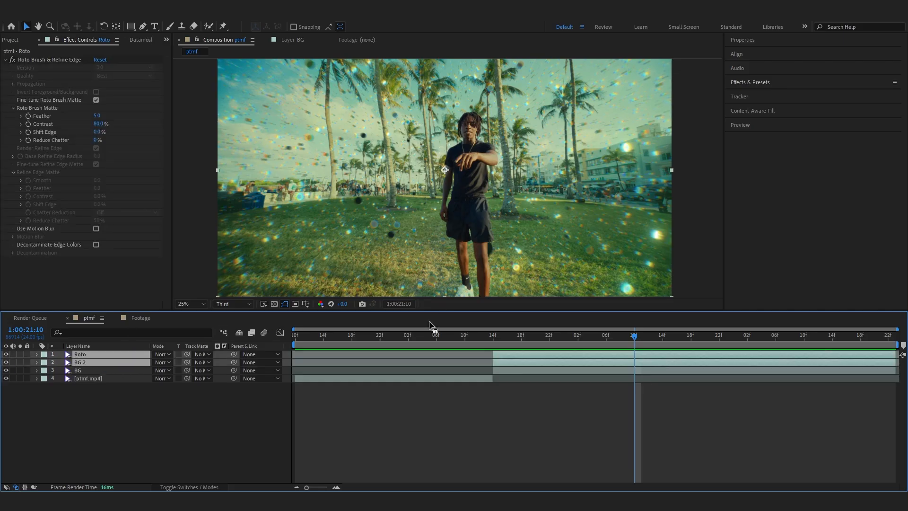
left_click(6, 362)
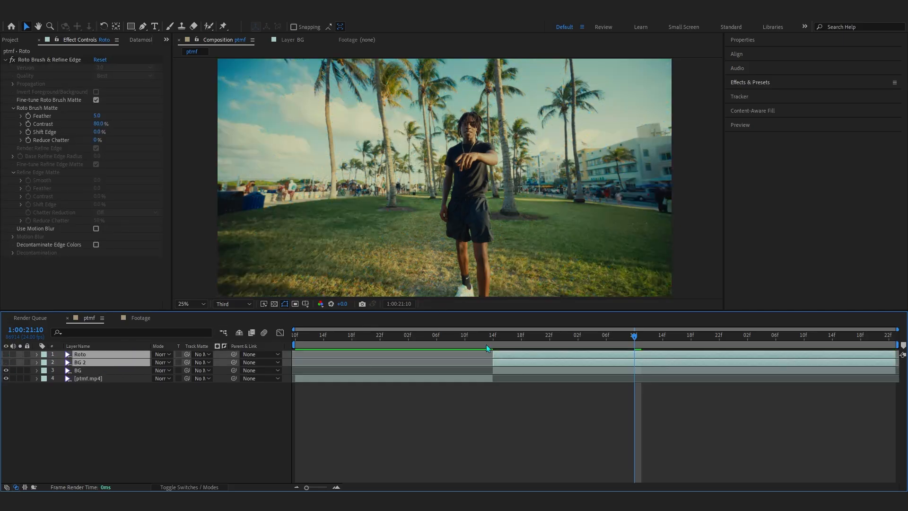
Go to the layer's in point and run Track Camera on the BG layer
key("i")
left_click(507, 370)
left_click(741, 99)
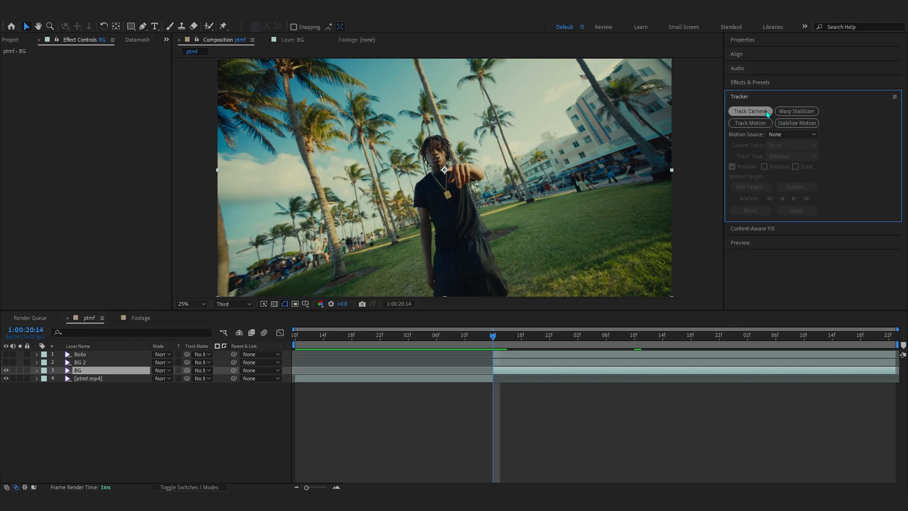
left_click(751, 111)
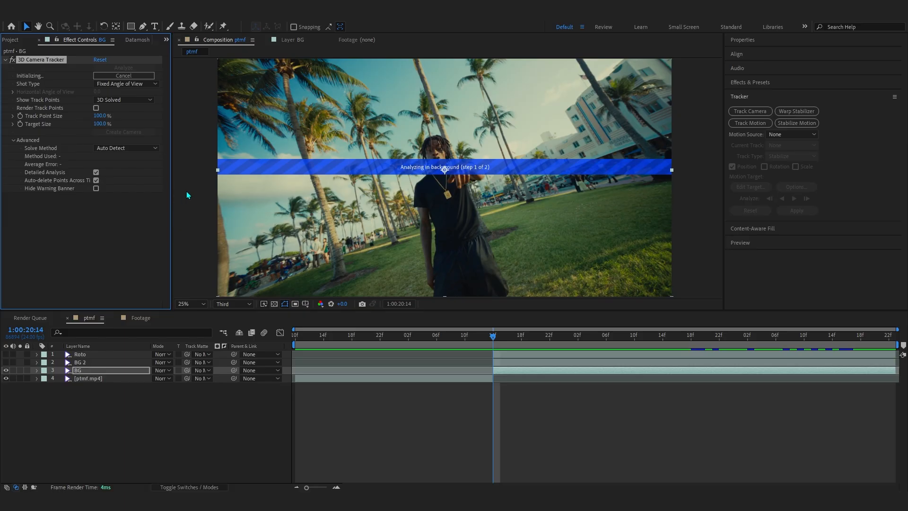
Increase the 3D Camera Tracker's Track Point Size to about 849% and zoom in to inspect the ground track points
left_click_drag(99, 116, 136, 120)
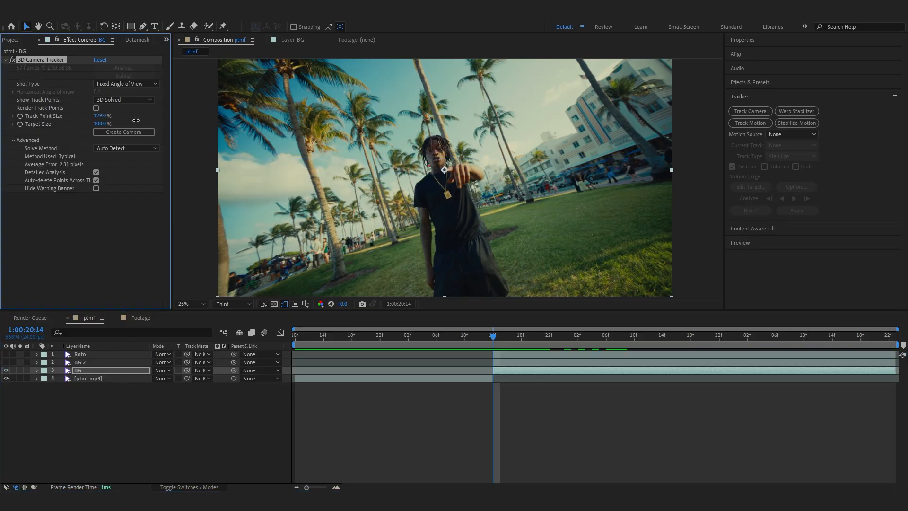
left_click_drag(491, 138, 506, 139)
scroll(586, 222, "up", 2)
left_click_drag(605, 242, 473, 192)
key("space")
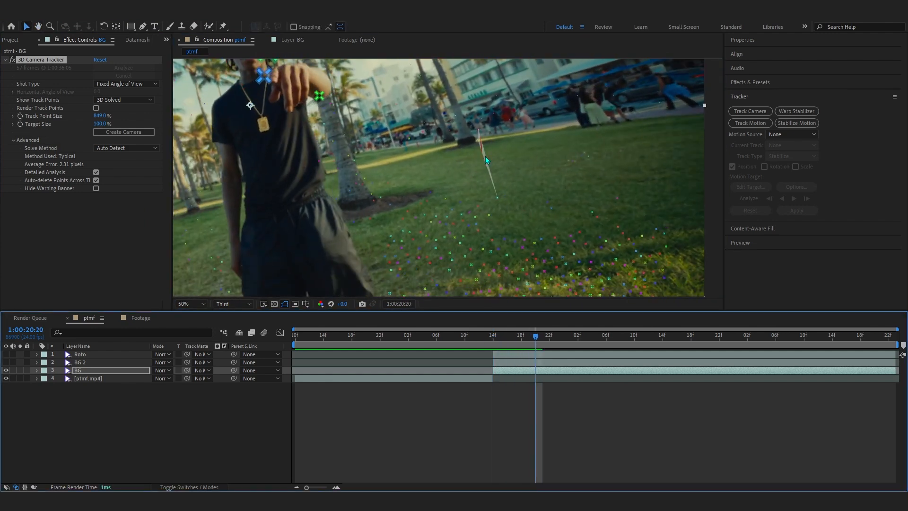
Create a solid and camera from a ground track point target and return to the clip's start
right_click(494, 179)
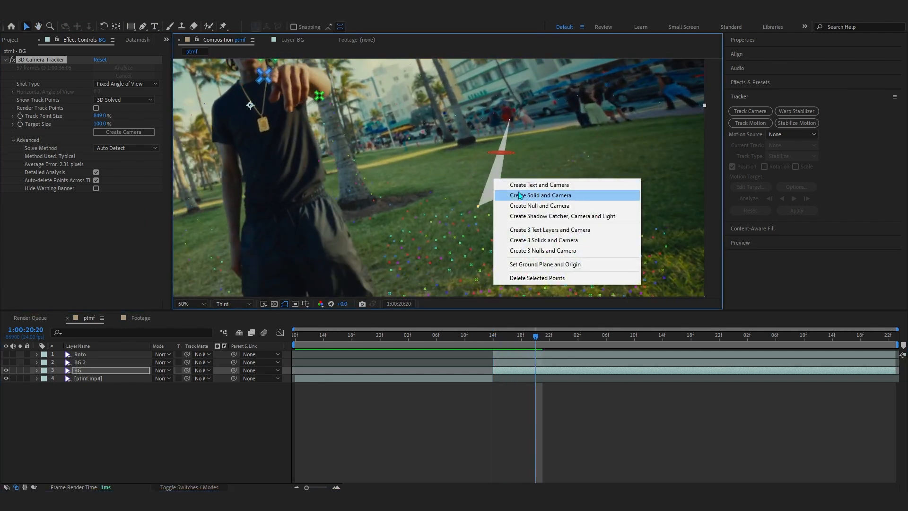
left_click(521, 196)
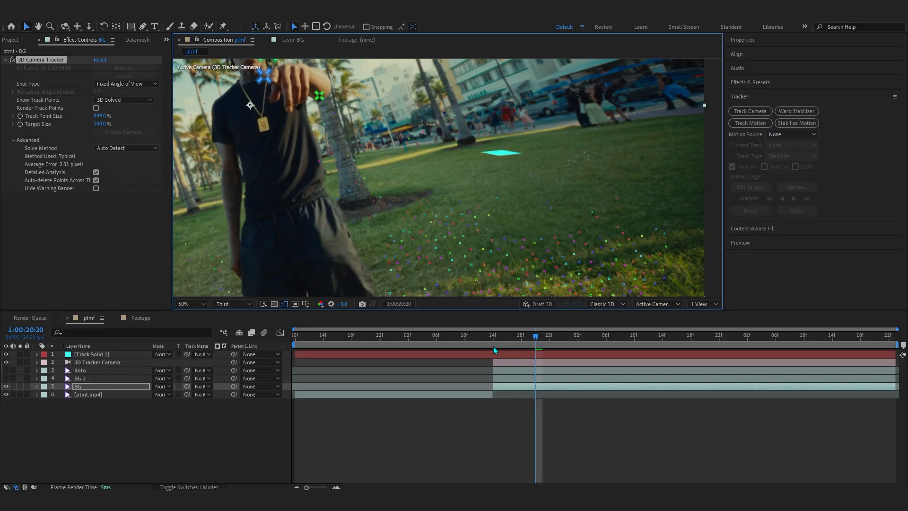
left_click(493, 345)
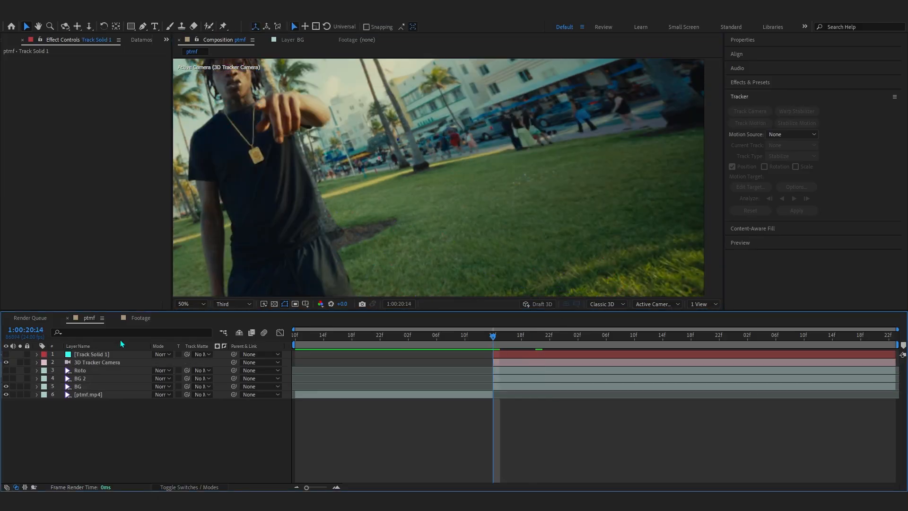
Show the BG 2 layer, select the BG layer and set an Opacity keyframe at 1:00:21:00
scroll(272, 247, "down", 2)
left_click(6, 378)
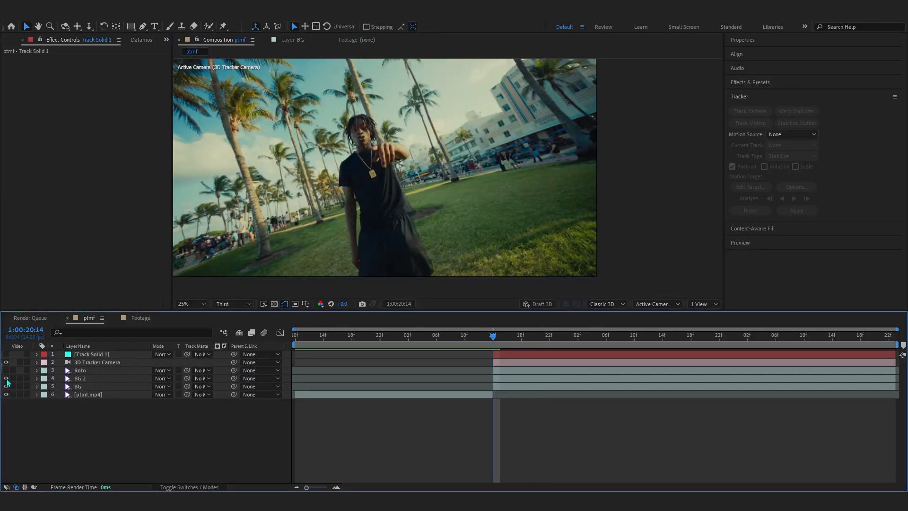
left_click(510, 386)
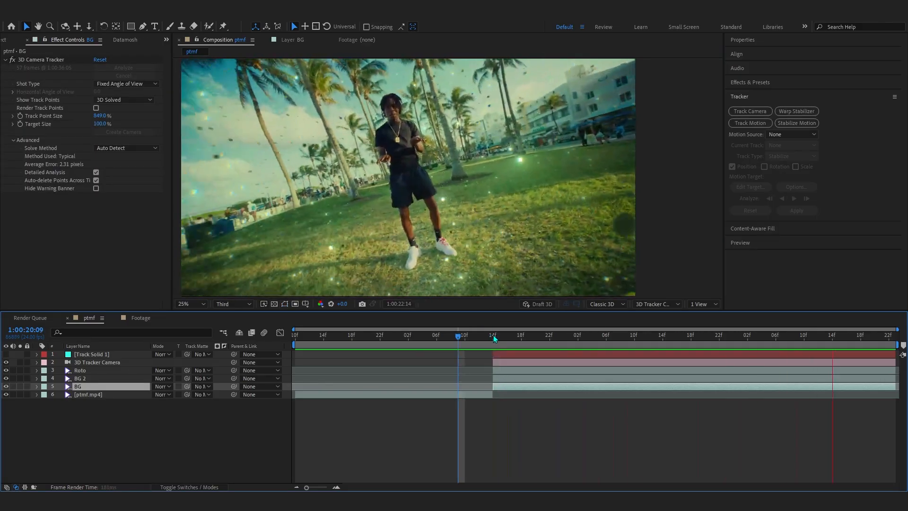
left_click_drag(493, 337, 565, 388)
key("t")
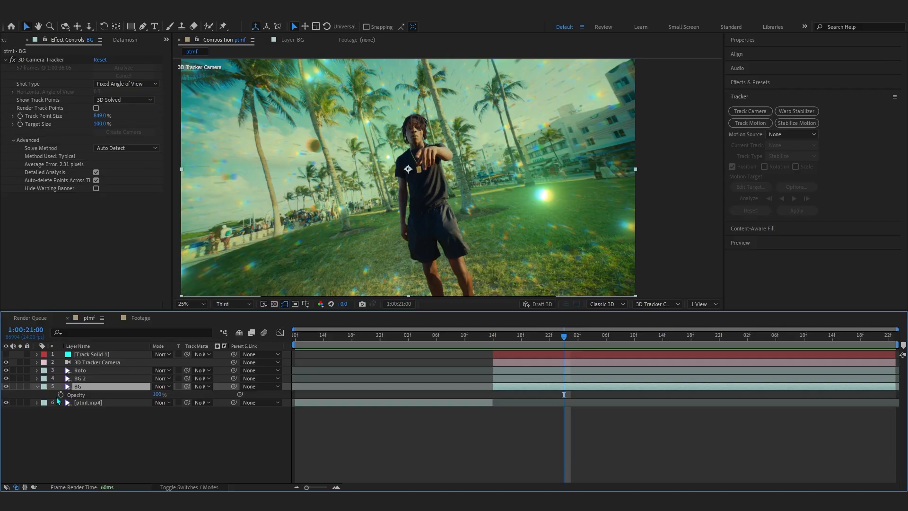
left_click(61, 394)
Preview the clip and set the BG layer's opacity to 56% at the end of the clip
key("space")
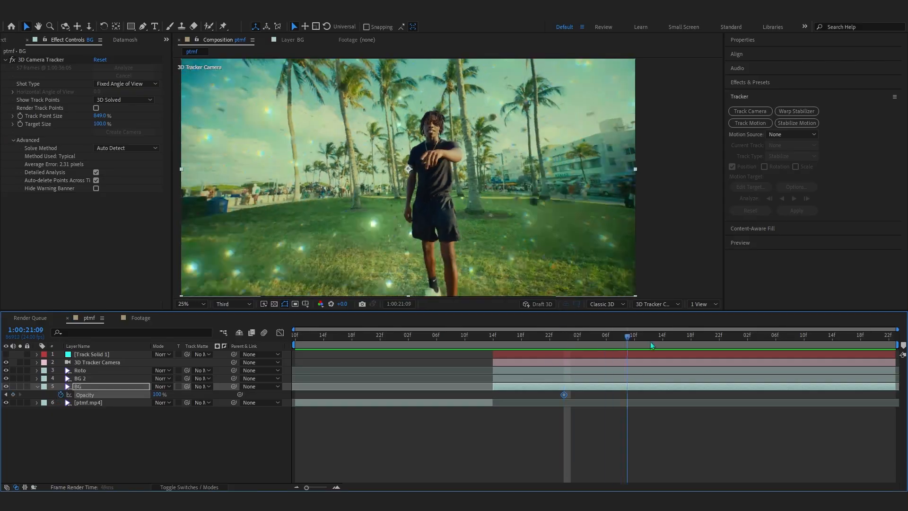
left_click_drag(160, 396, 144, 398)
key("comma")
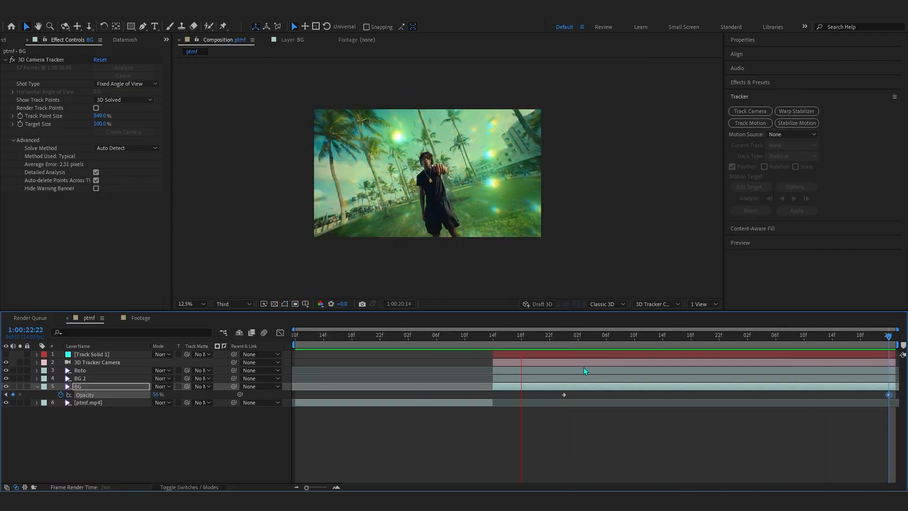
key("period")
Move the first Opacity keyframe back to the BG layer's start and lower the ending opacity slightly
left_click_drag(564, 395, 501, 394)
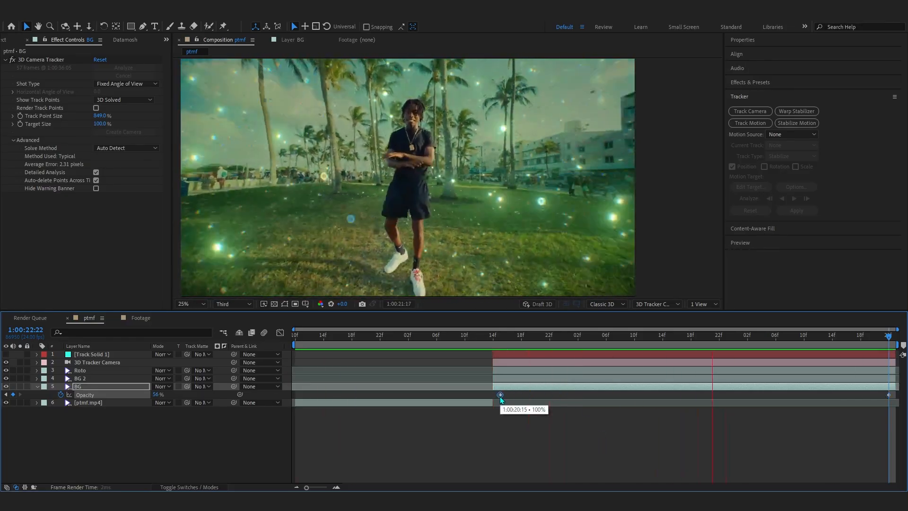
left_click_drag(501, 397, 495, 395)
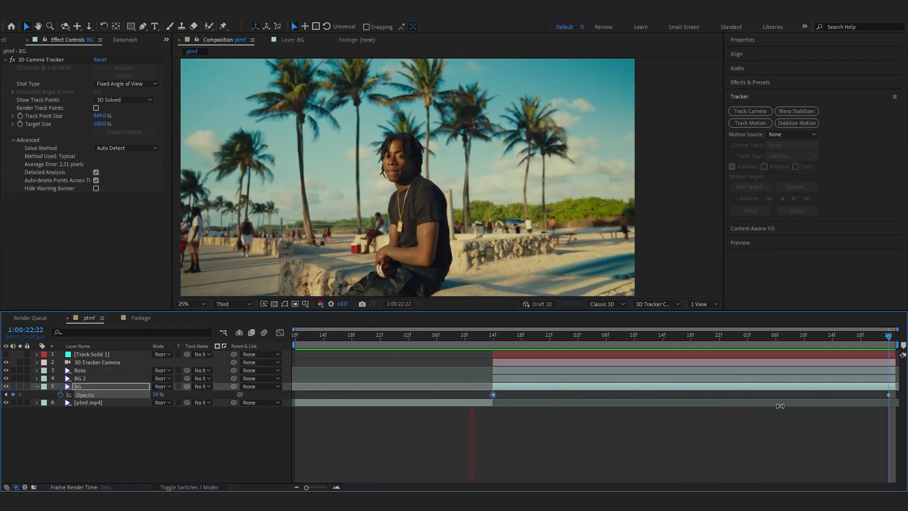
key("space")
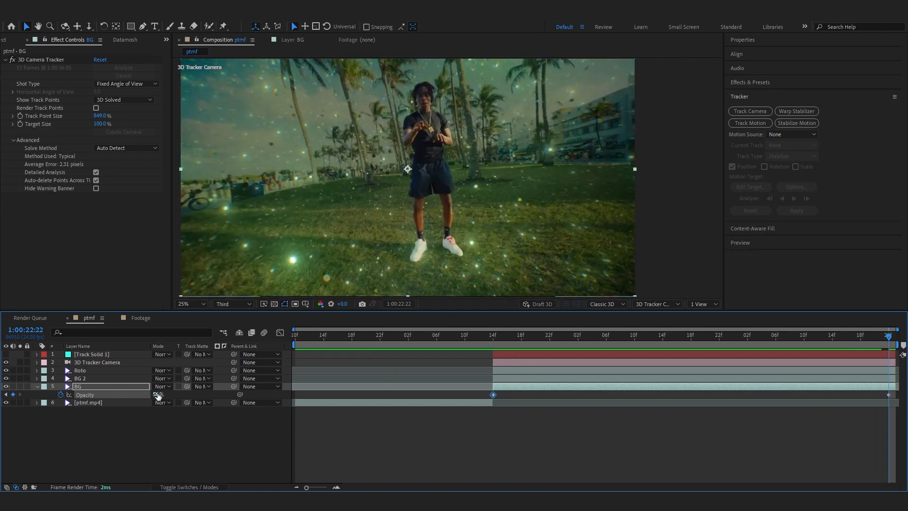
left_click_drag(158, 396, 149, 394)
left_click(512, 388)
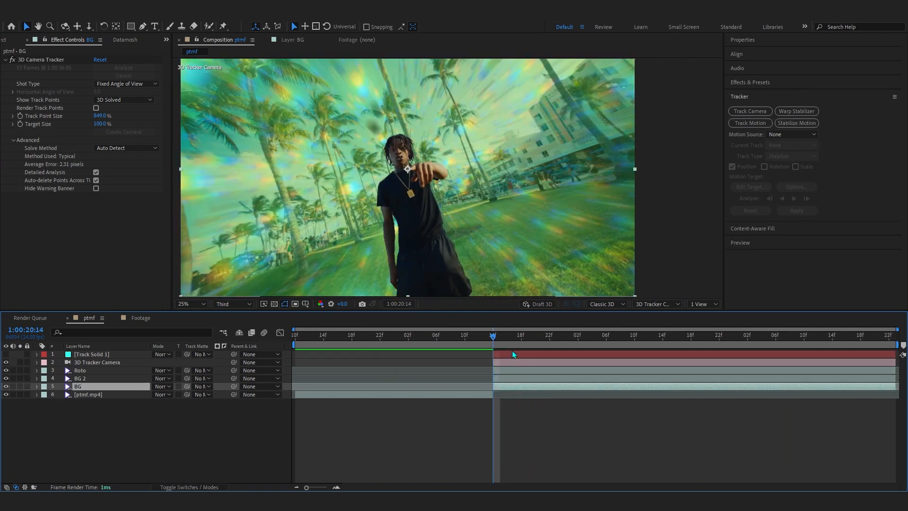
Pre-compose all layers above the ptmf.mp4 footage into a single pre-comp
left_click(90, 354, "shift")
right_click(91, 381)
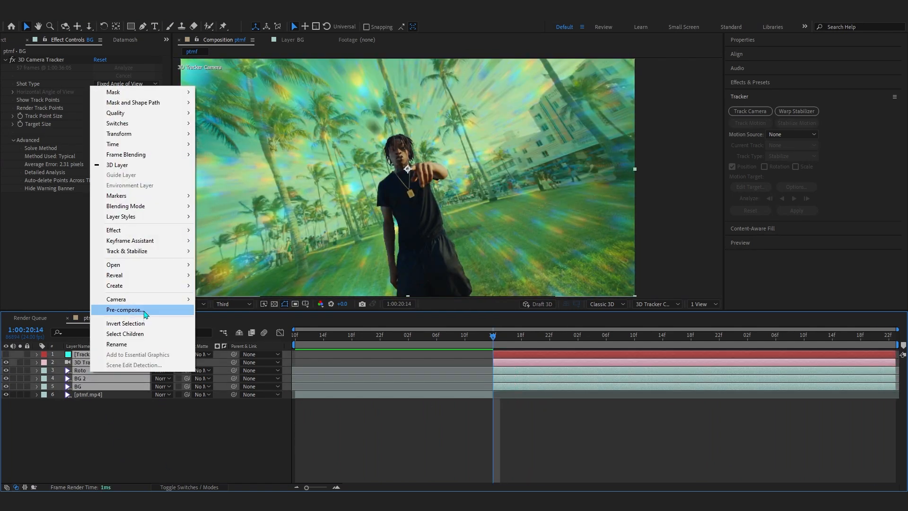
left_click(147, 315)
left_click(484, 258)
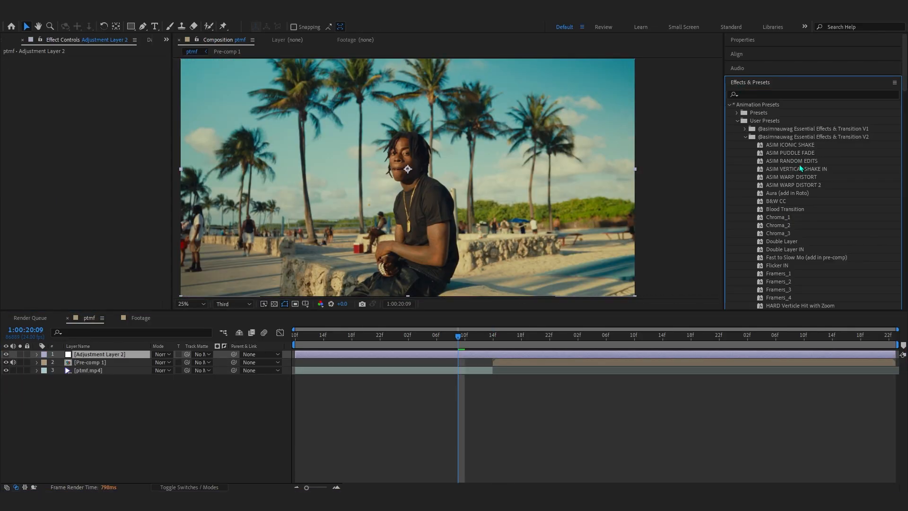
Trim the warp adjustment layer's in point at 1:00:20:14 and slide it earlier to about 1:00:20:08
scroll(797, 132, "down", 3)
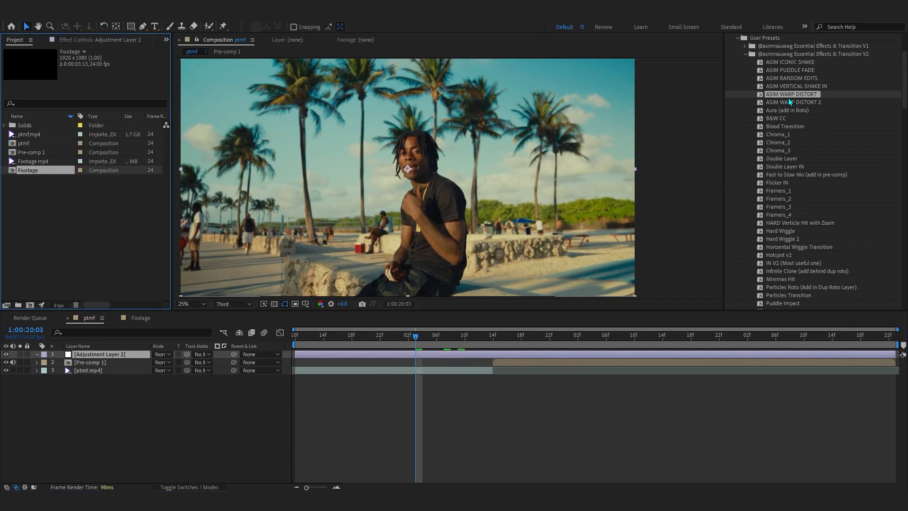
left_click(14, 41)
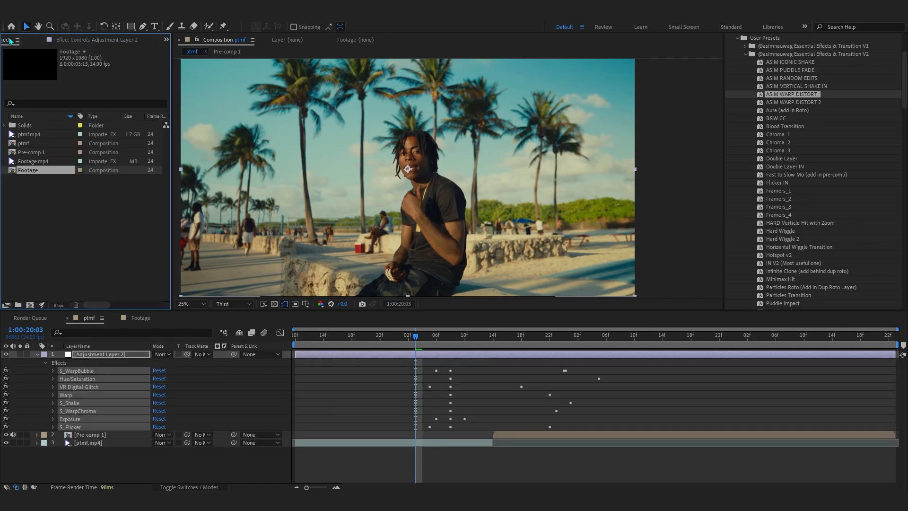
left_click_drag(487, 347, 493, 348)
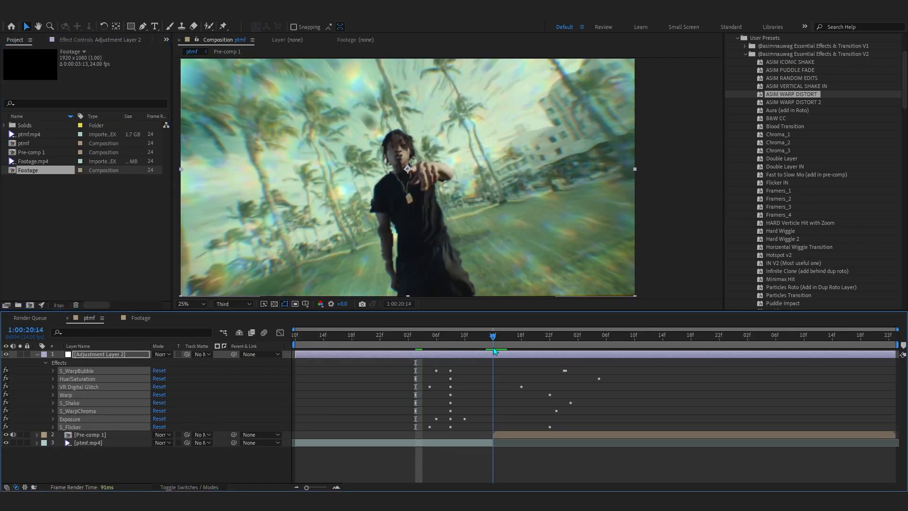
key("alt+bracketleft")
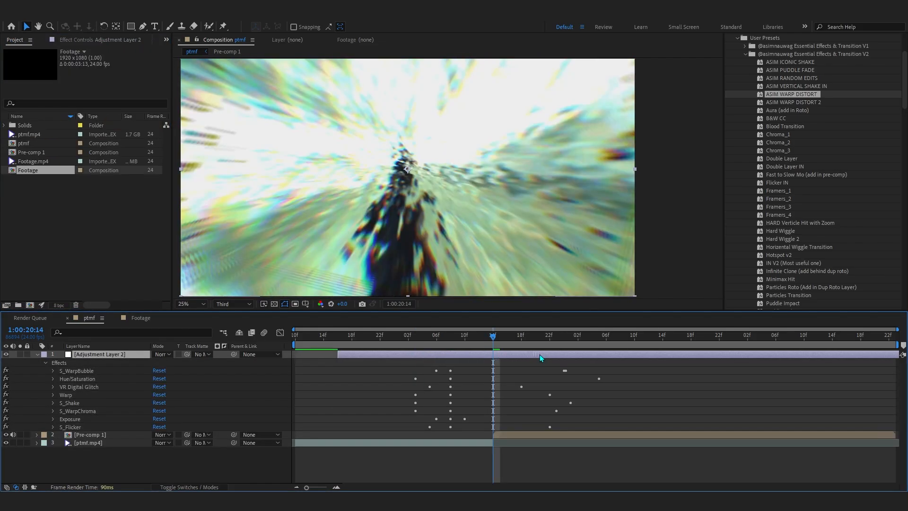
left_click_drag(509, 346, 449, 346)
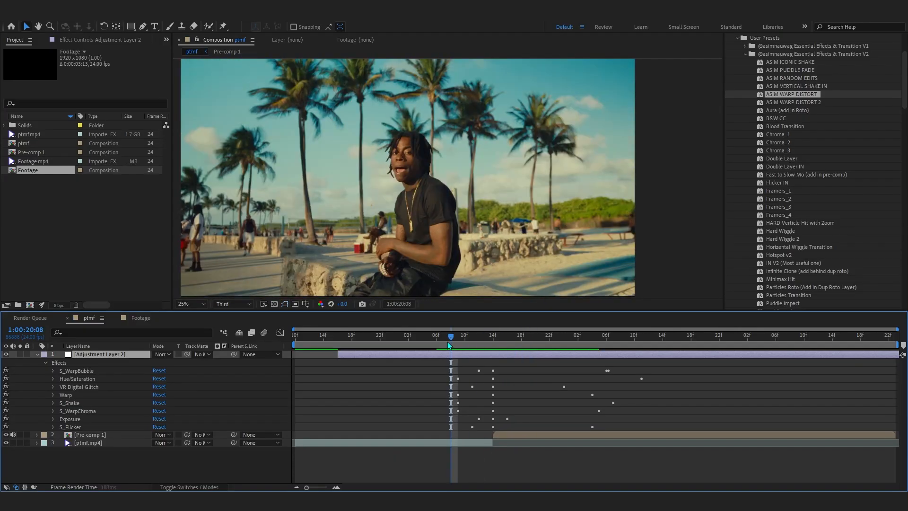
Preview the warp transition around the pre-comp's start
key("space")
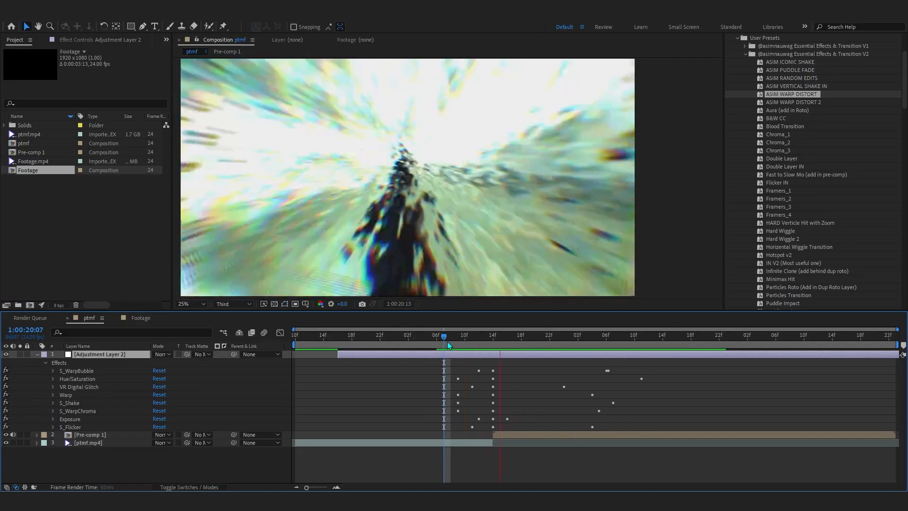
key("space")
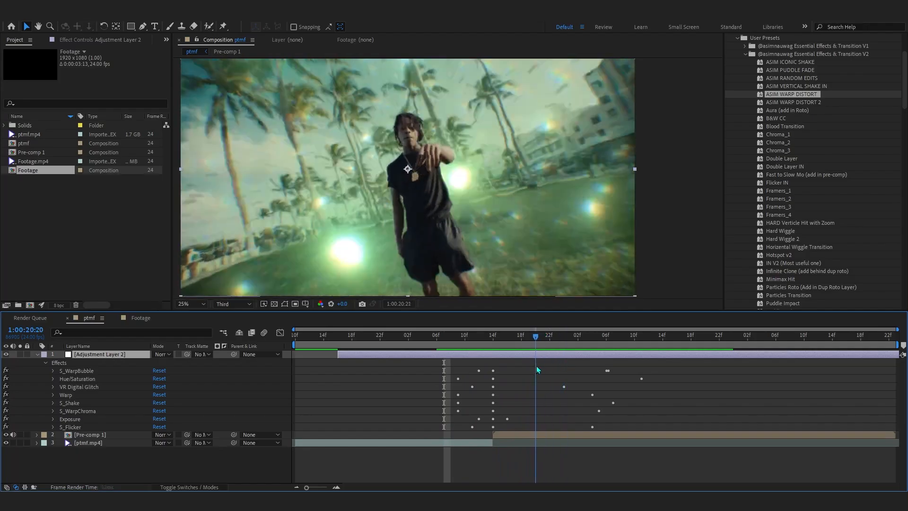
left_click(458, 336)
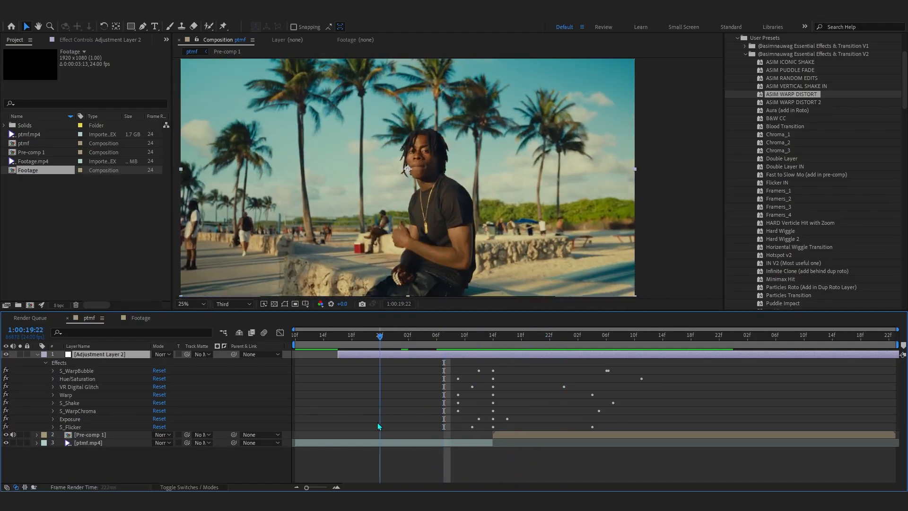
Add a new adjustment layer and apply the Framers_4 preset to it near the transition
right_click(531, 264)
mouse_move(561, 264)
left_click(691, 347)
scroll(779, 158, "down", 2)
double_click(780, 187)
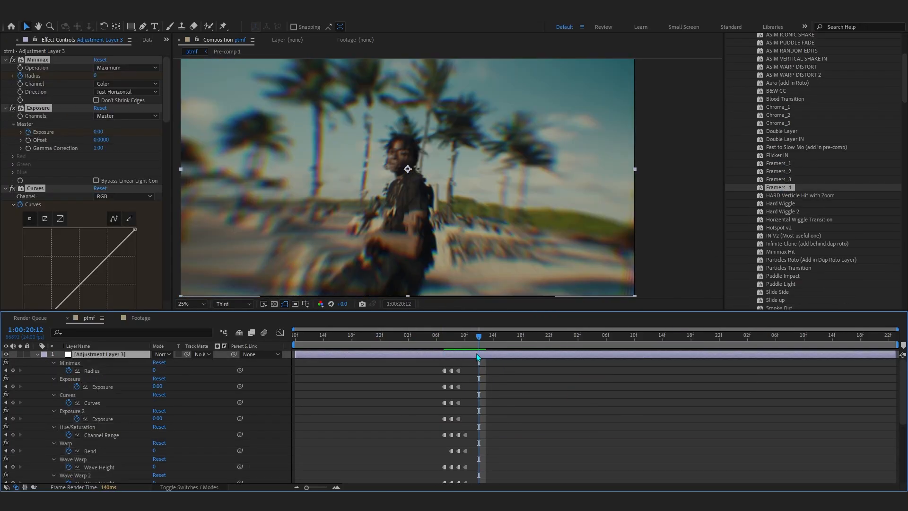
mouse_move(476, 354)
left_mouse_down()
mouse_move(503, 357)
mouse_move(483, 356)
left_mouse_up()
scroll(495, 355, "down", 5)
scroll(491, 356, "up", 5)
left_click_drag(467, 341, 357, 357)
key("u")
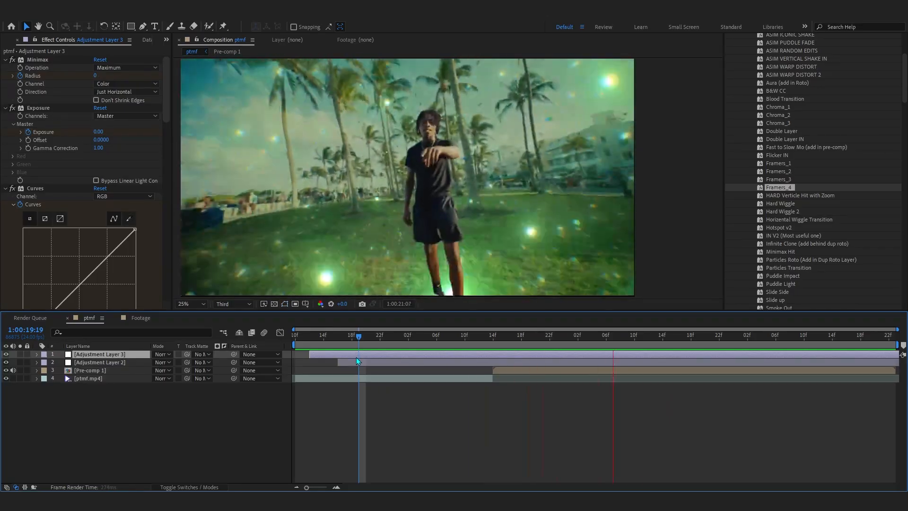